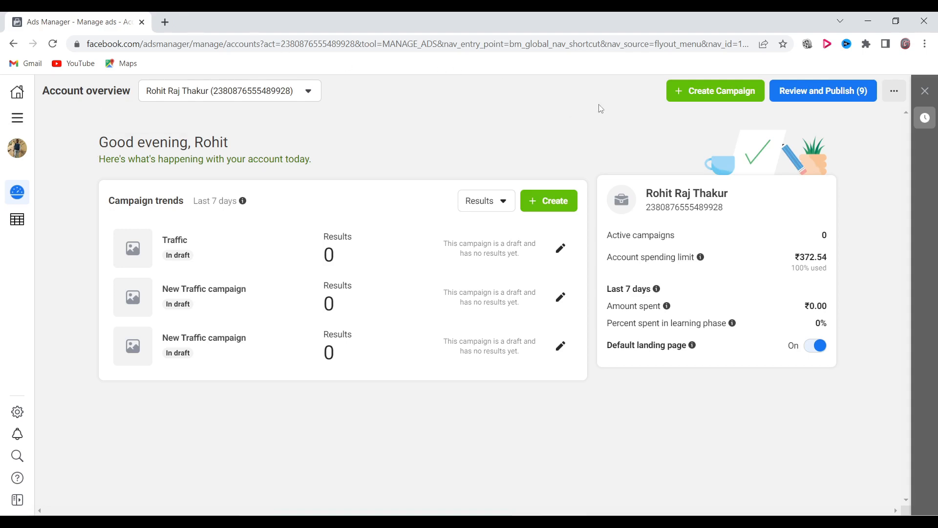
Create a new campaign with the Traffic objective.
{"action": "left_click", "coordinate": [702, 93]}
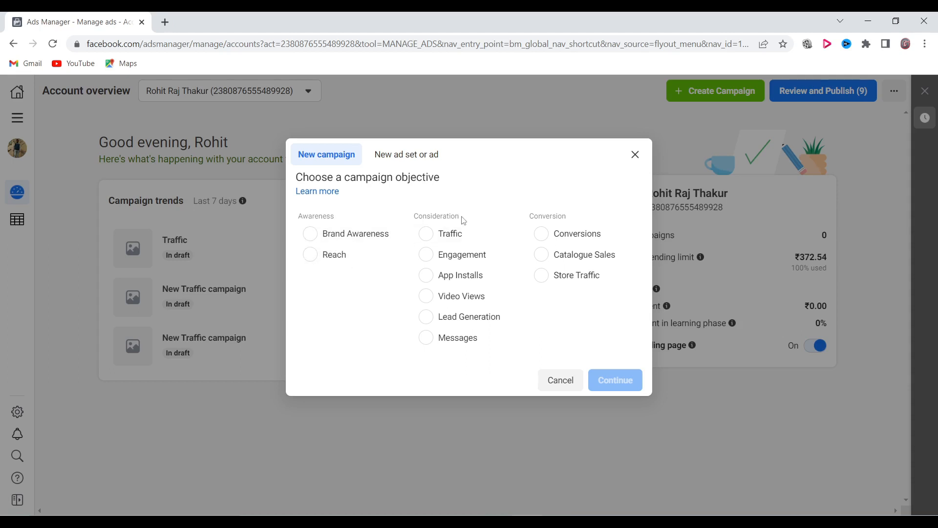
{"action": "mouse_move", "coordinate": [513, 233]}
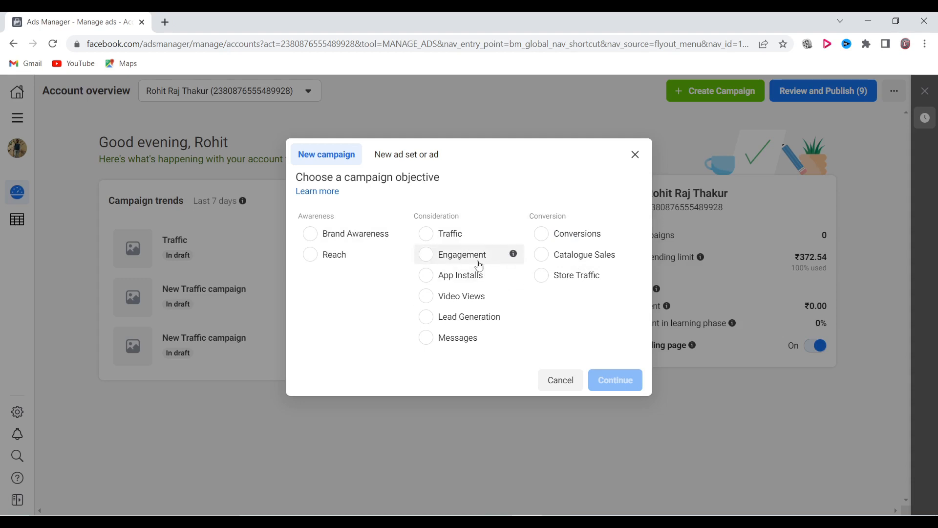
{"action": "left_click", "coordinate": [446, 239]}
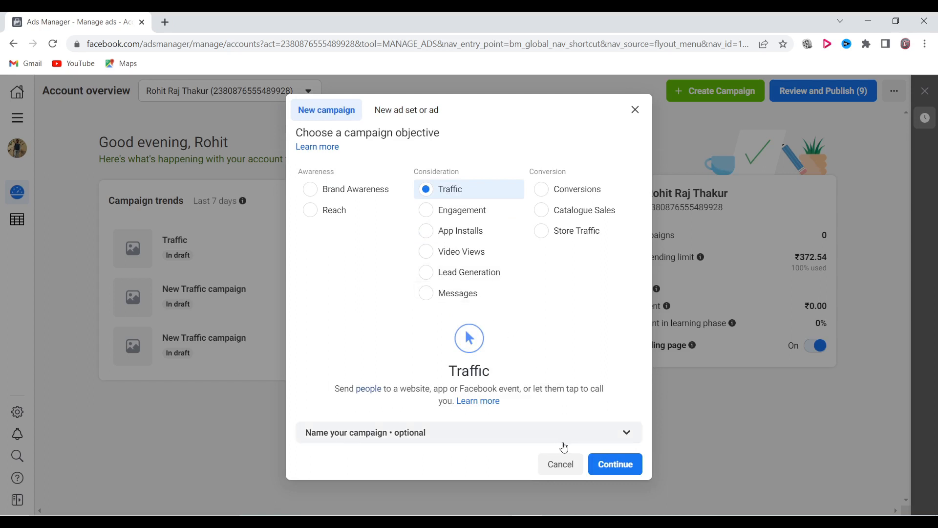
{"action": "left_click", "coordinate": [610, 462]}
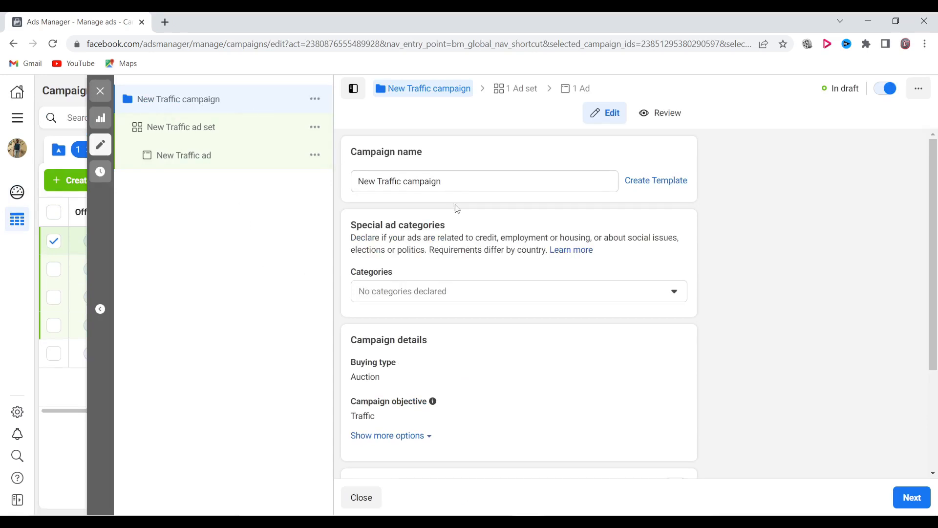
In the New Traffic ad set, choose WhatsApp as the traffic destination and select the Self Study centre Page.
{"action": "left_click", "coordinate": [175, 129]}
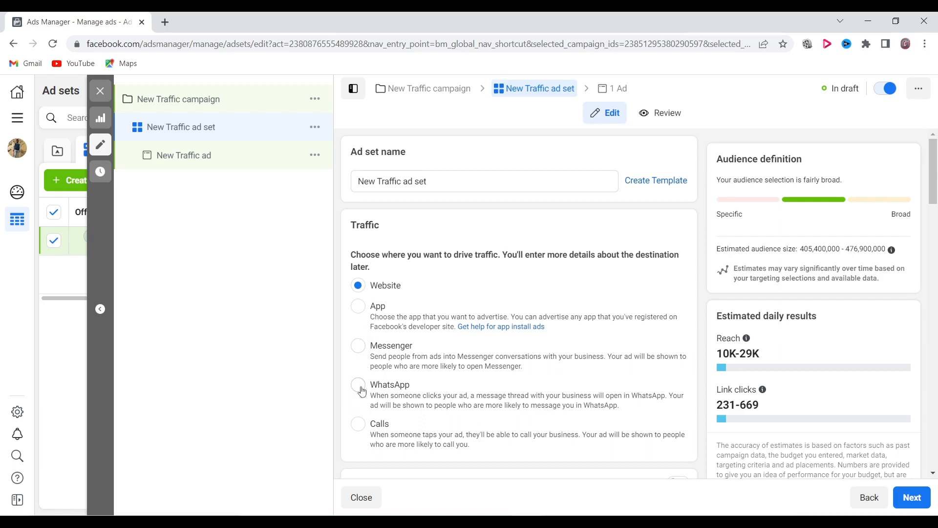
{"action": "left_click", "coordinate": [447, 387]}
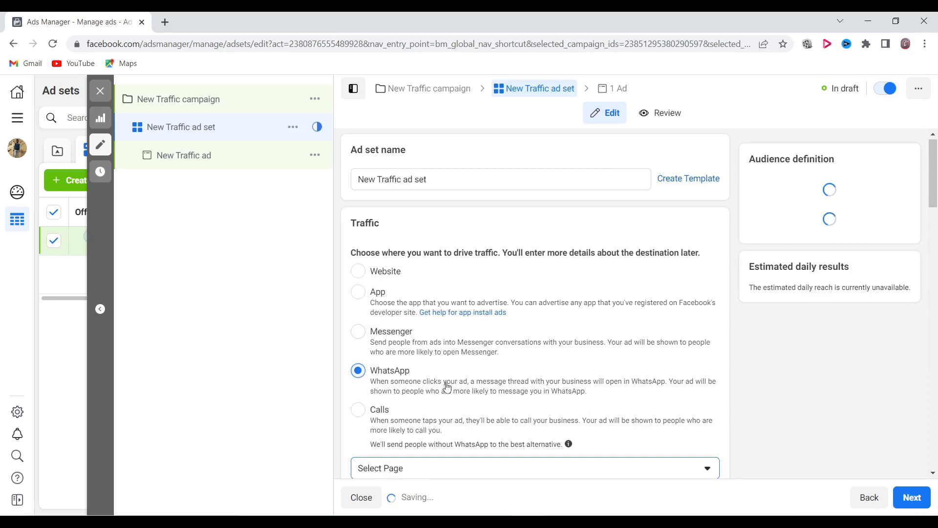
{"action": "scroll", "coordinate": [447, 387], "scroll_direction": "down", "scroll_amount": 2}
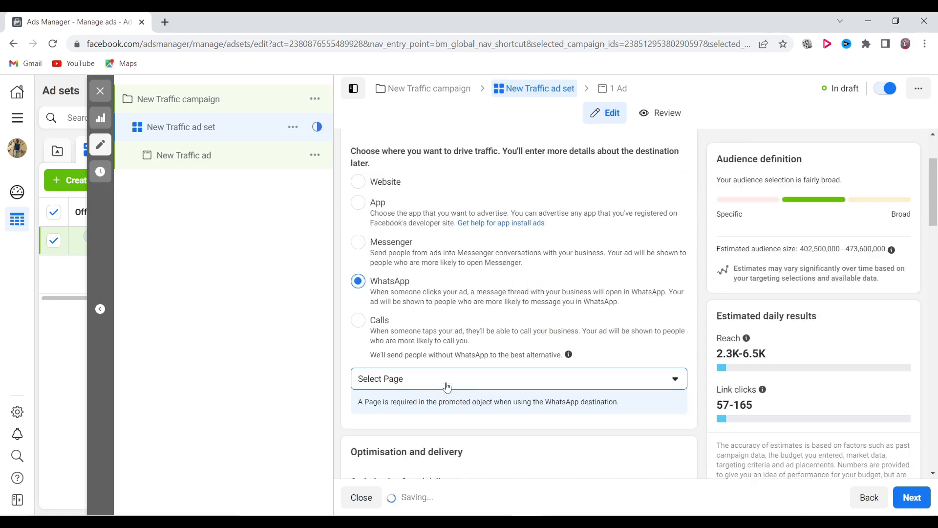
{"action": "left_click", "coordinate": [486, 375]}
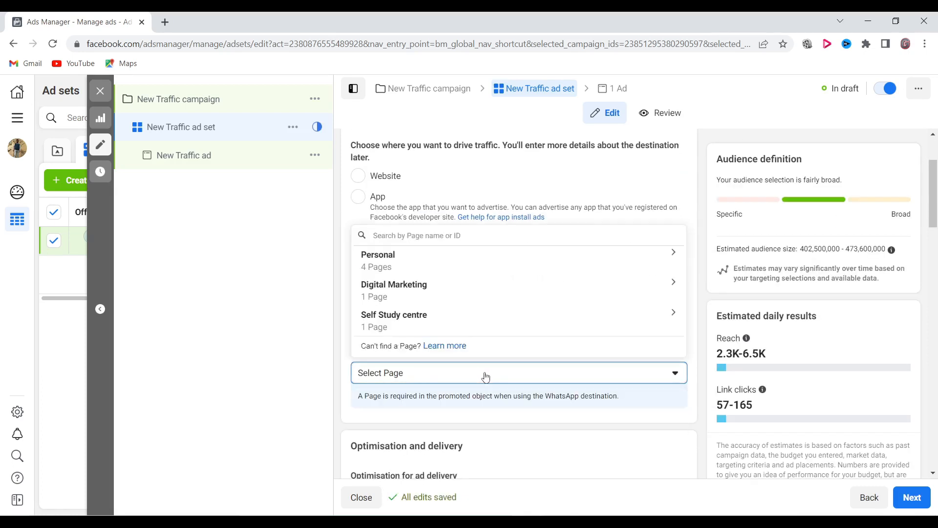
{"action": "left_click", "coordinate": [398, 318]}
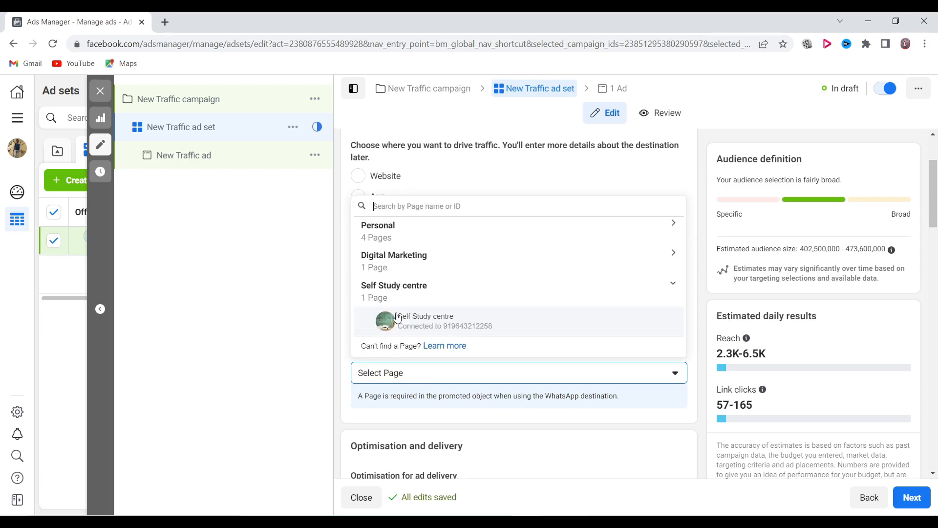
{"action": "left_click", "coordinate": [398, 319]}
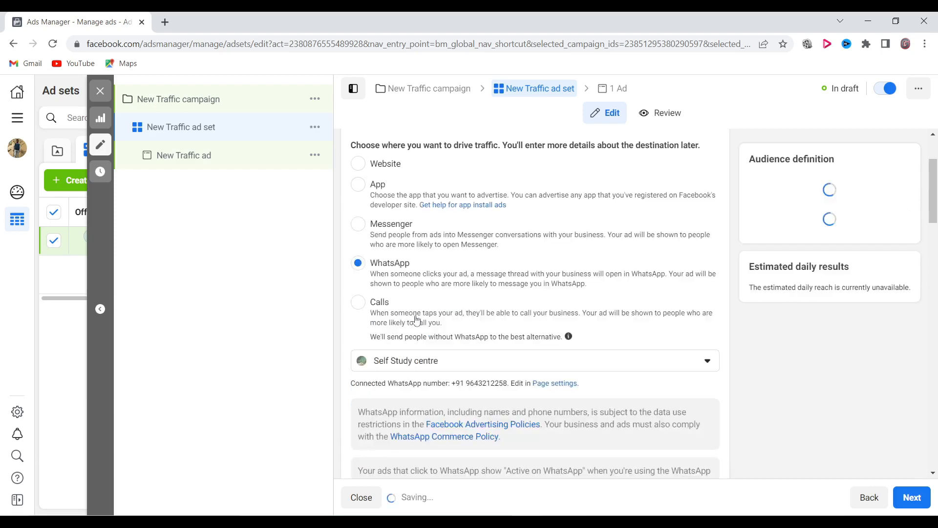
Review the ad set's optimisation, budget, schedule, audience and traffic destination settings.
{"action": "scroll", "coordinate": [460, 360], "scroll_direction": "down", "scroll_amount": 4}
{"action": "scroll", "coordinate": [459, 365], "scroll_direction": "down", "scroll_amount": 2}
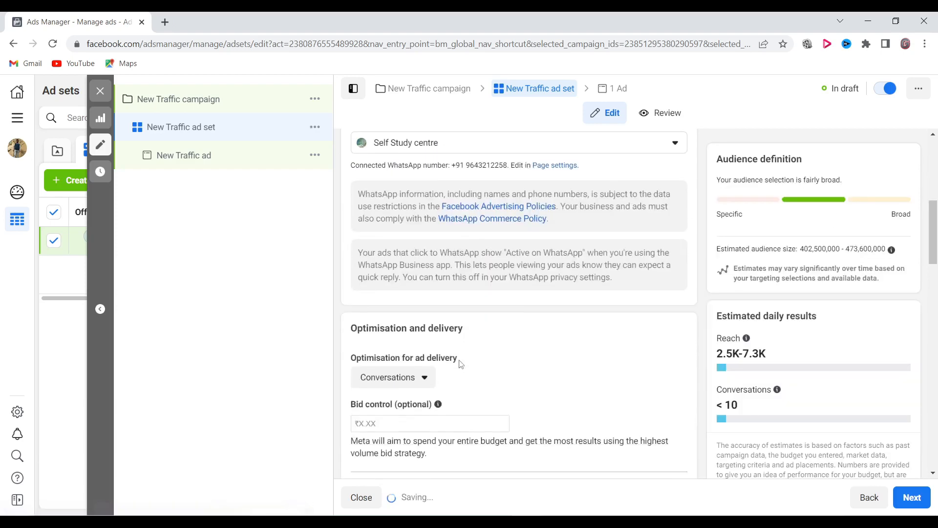
{"action": "scroll", "coordinate": [459, 360], "scroll_direction": "down", "scroll_amount": 3}
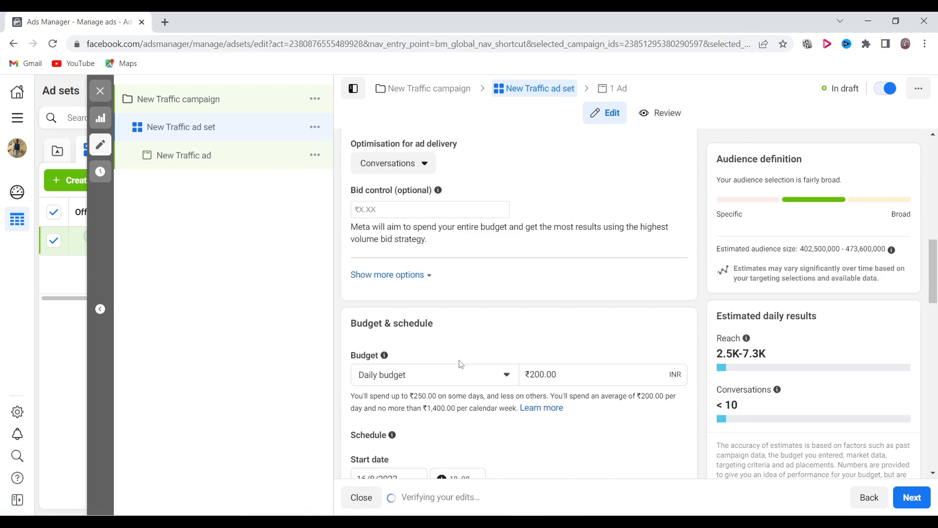
{"action": "scroll", "coordinate": [460, 360], "scroll_direction": "down", "scroll_amount": 1}
{"action": "scroll", "coordinate": [461, 364], "scroll_direction": "down", "scroll_amount": 1}
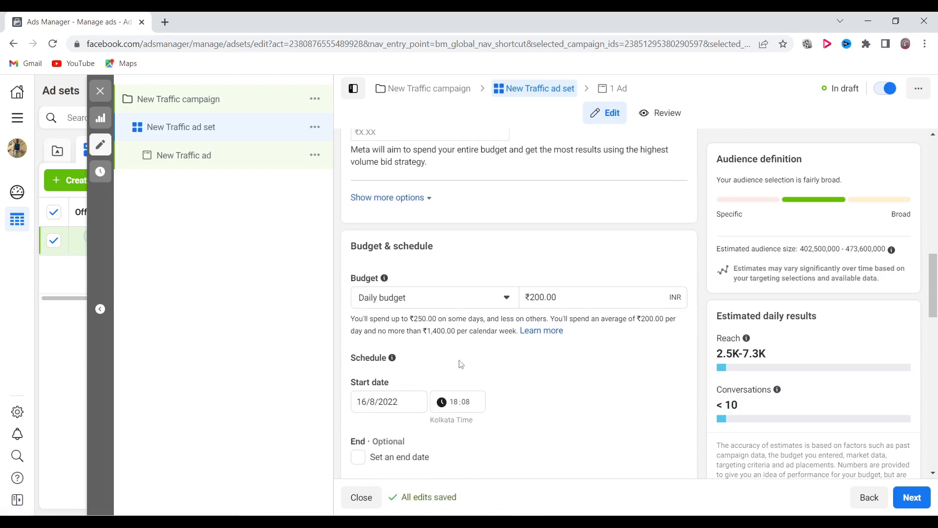
{"action": "scroll", "coordinate": [520, 364], "scroll_direction": "down", "scroll_amount": 5}
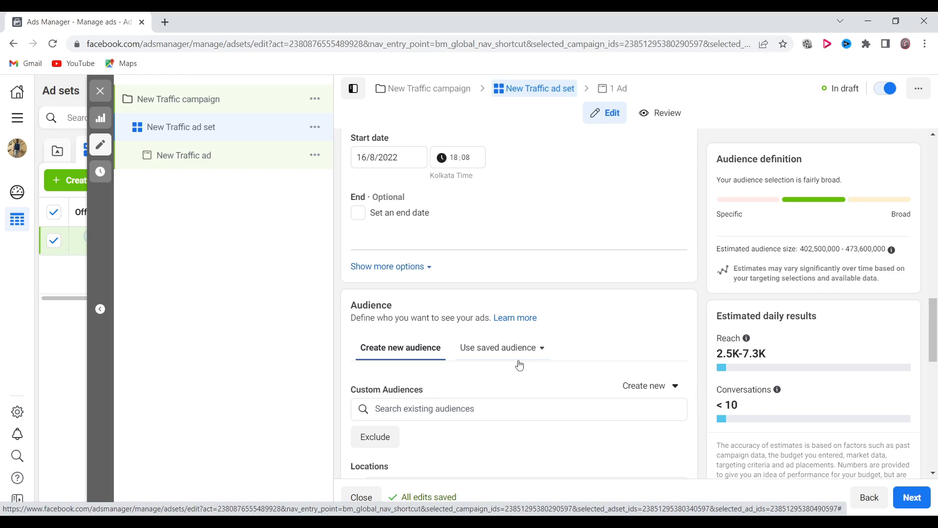
{"action": "scroll", "coordinate": [520, 365], "scroll_direction": "down", "scroll_amount": 1}
{"action": "scroll", "coordinate": [520, 365], "scroll_direction": "up", "scroll_amount": 2}
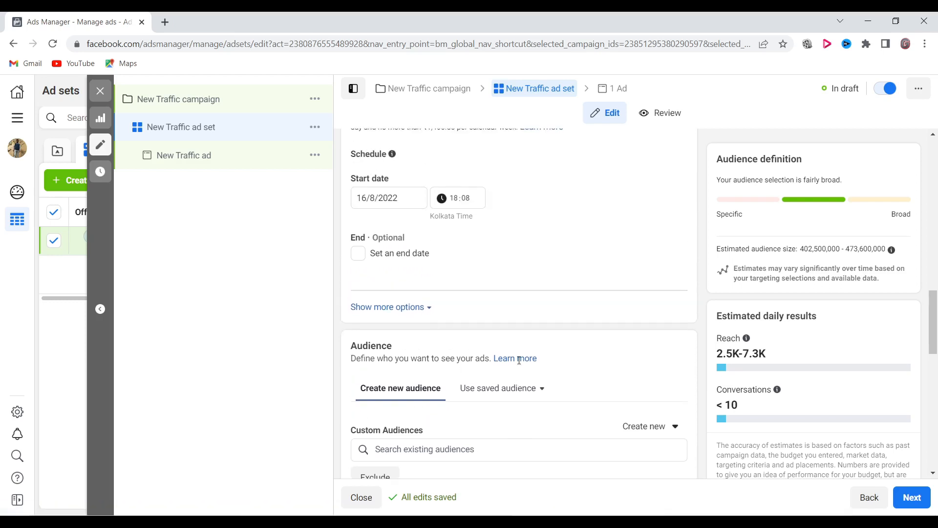
{"action": "scroll", "coordinate": [520, 361], "scroll_direction": "down", "scroll_amount": 6}
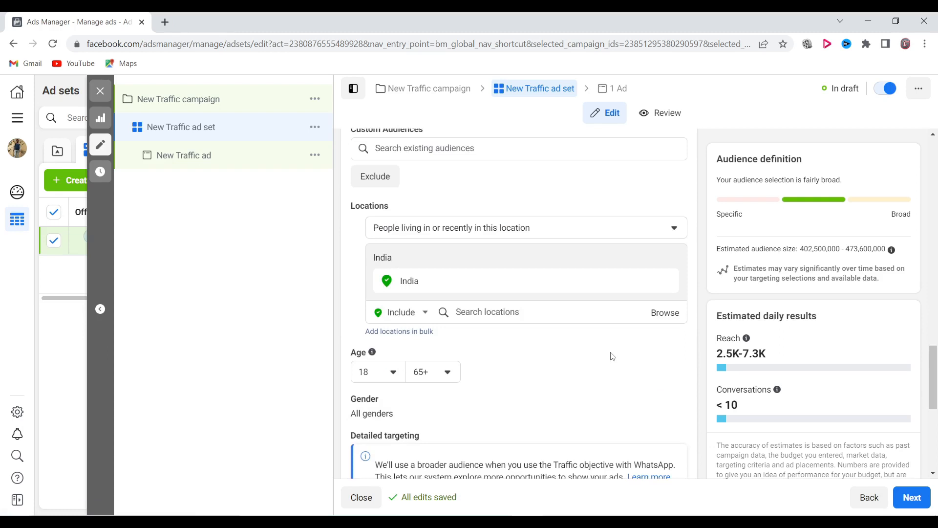
{"action": "scroll", "coordinate": [612, 356], "scroll_direction": "up", "scroll_amount": 10}
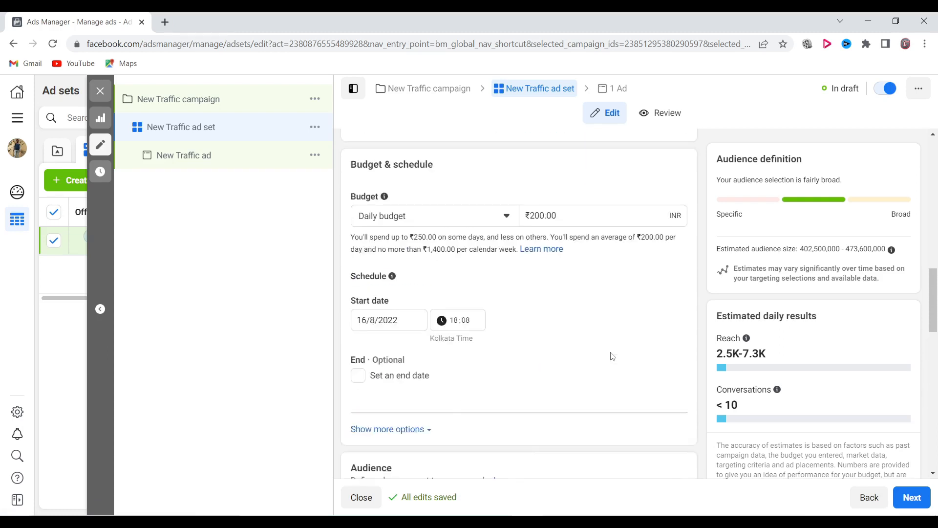
{"action": "scroll", "coordinate": [612, 357], "scroll_direction": "up", "scroll_amount": 6}
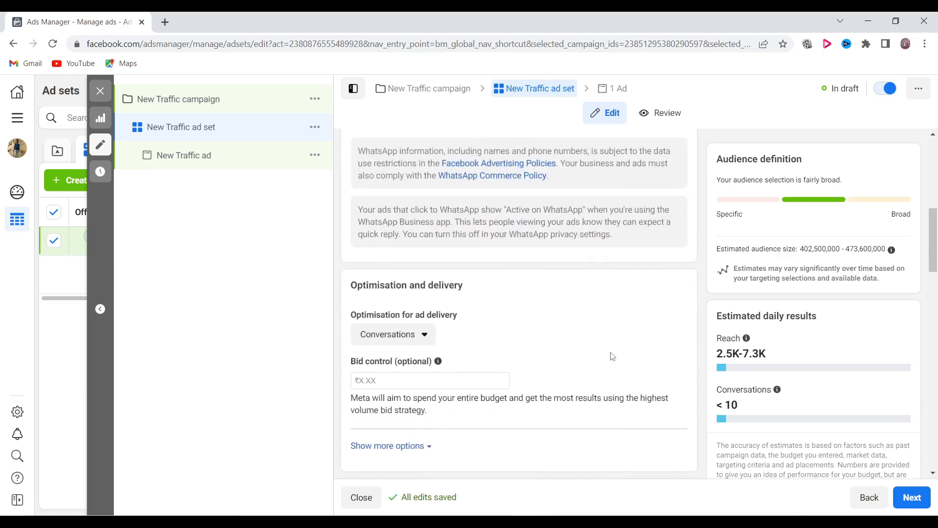
{"action": "scroll", "coordinate": [613, 356], "scroll_direction": "up", "scroll_amount": 4}
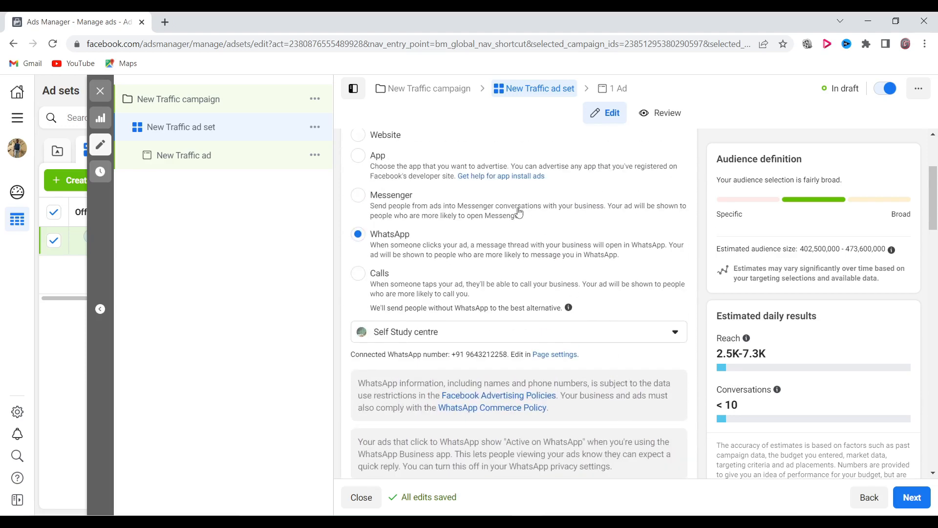
{"action": "scroll", "coordinate": [516, 212], "scroll_direction": "up", "scroll_amount": 3}
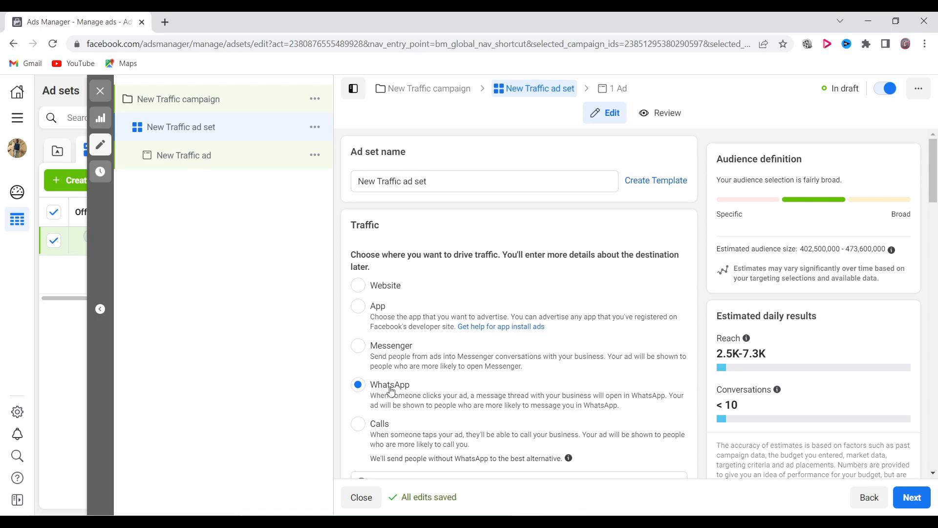
Add the 600 × 620 account image of a woman teaching to the New Traffic ad, keeping the recommended crops and allowing enhancements.
{"action": "left_click", "coordinate": [175, 158]}
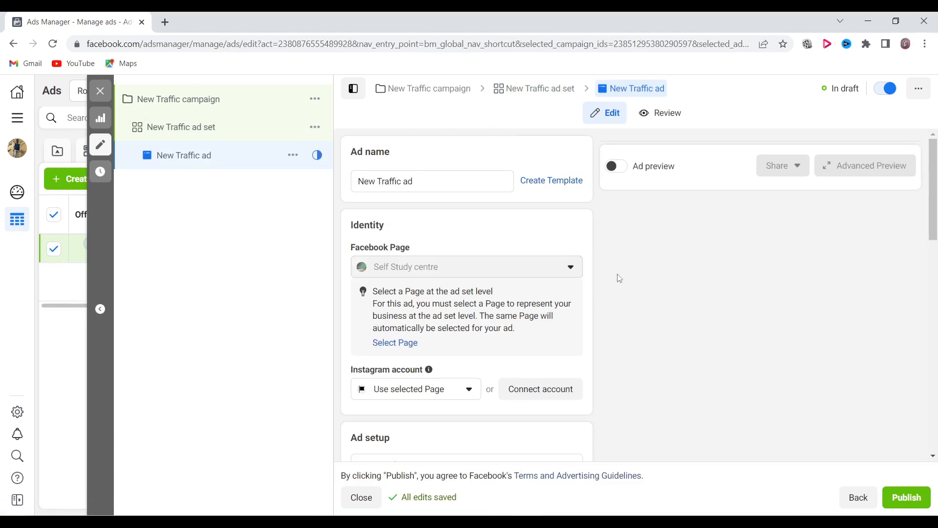
{"action": "scroll", "coordinate": [620, 278], "scroll_direction": "down", "scroll_amount": 2}
{"action": "scroll", "coordinate": [619, 278], "scroll_direction": "down", "scroll_amount": 5}
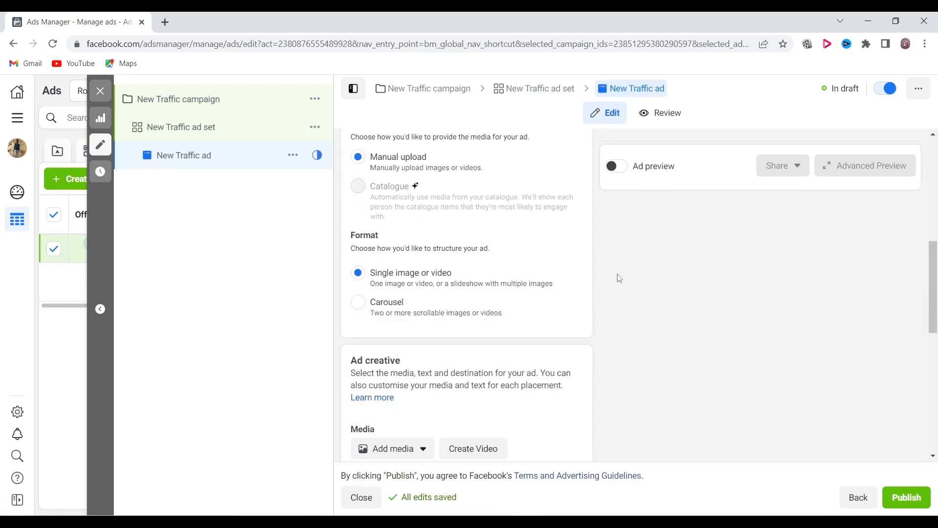
{"action": "scroll", "coordinate": [620, 278], "scroll_direction": "down", "scroll_amount": 3}
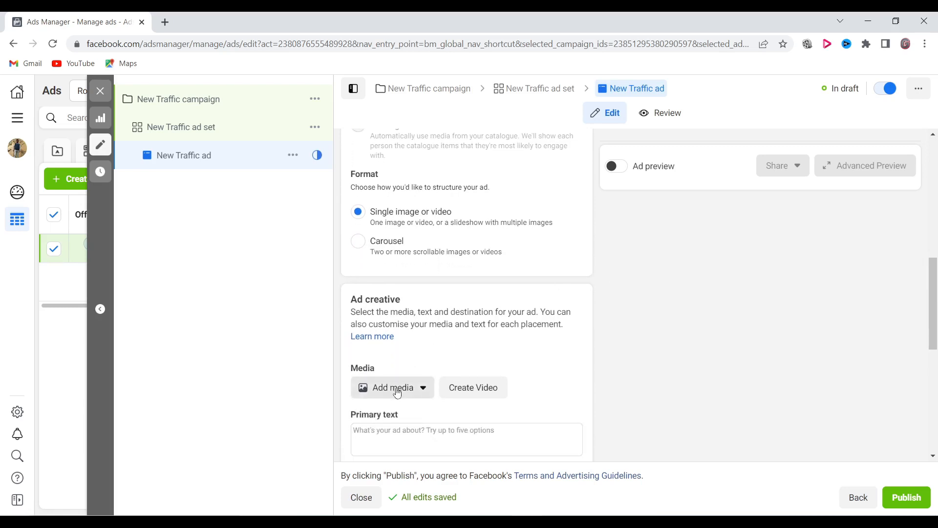
{"action": "left_click", "coordinate": [398, 391]}
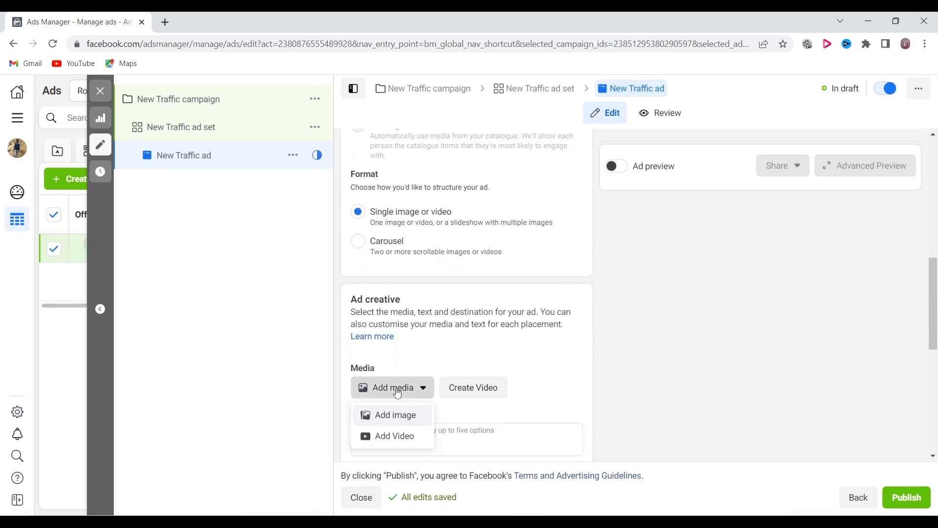
{"action": "left_click", "coordinate": [387, 422]}
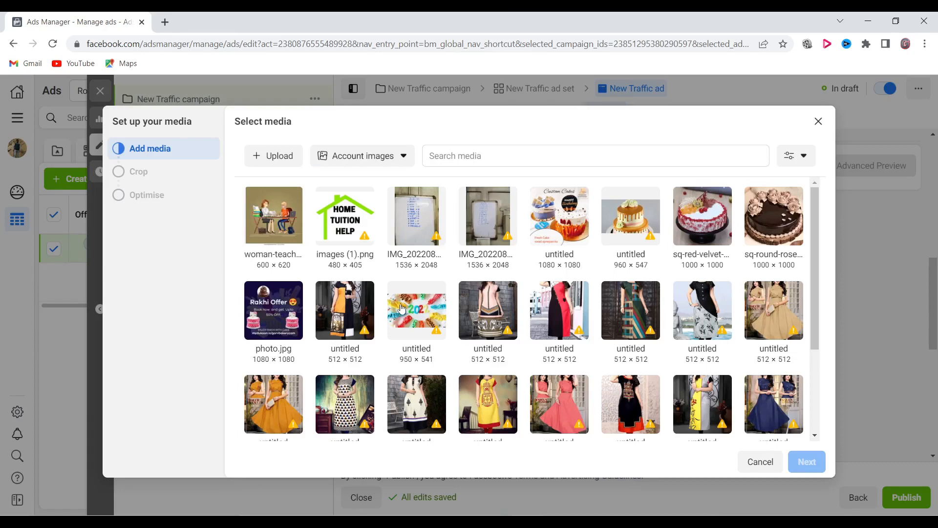
{"action": "left_click", "coordinate": [271, 207]}
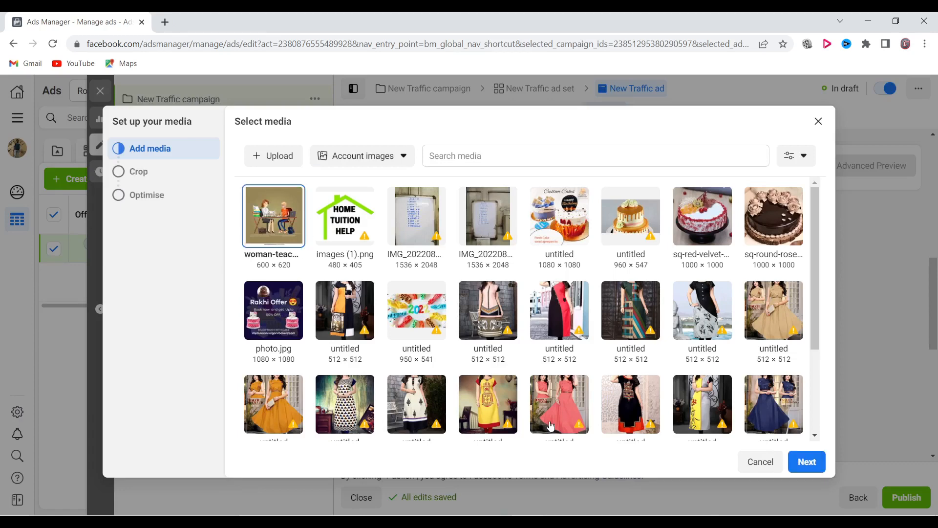
{"action": "left_click", "coordinate": [814, 467]}
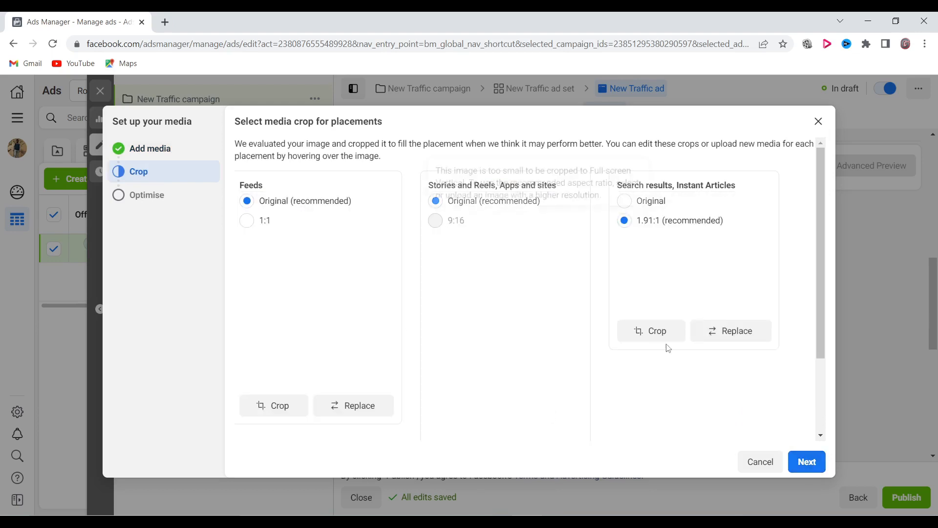
{"action": "left_click", "coordinate": [802, 460]}
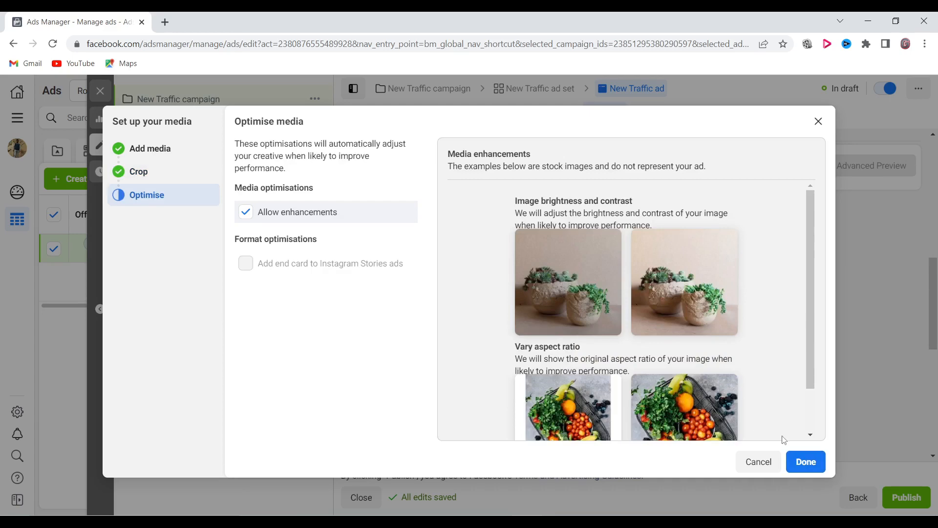
{"action": "left_click", "coordinate": [806, 462]}
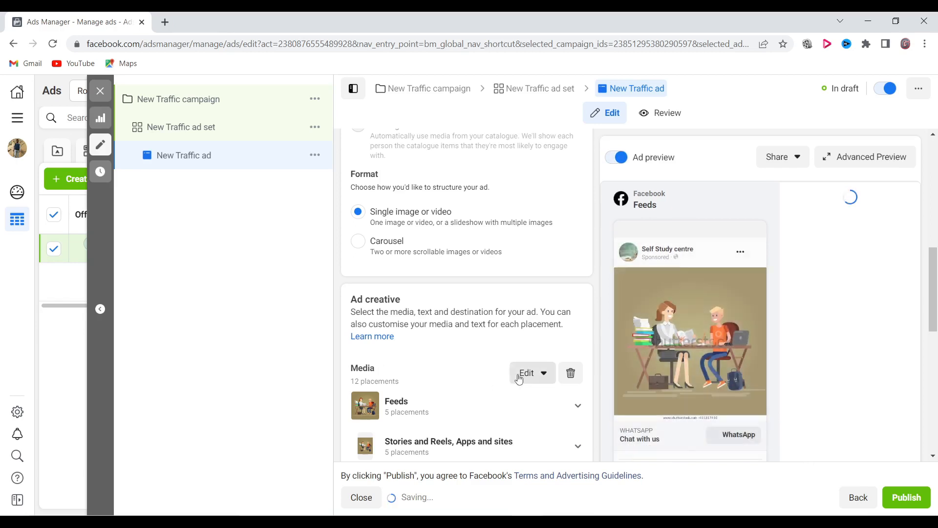
{"action": "scroll", "coordinate": [520, 379], "scroll_direction": "down", "scroll_amount": 7}
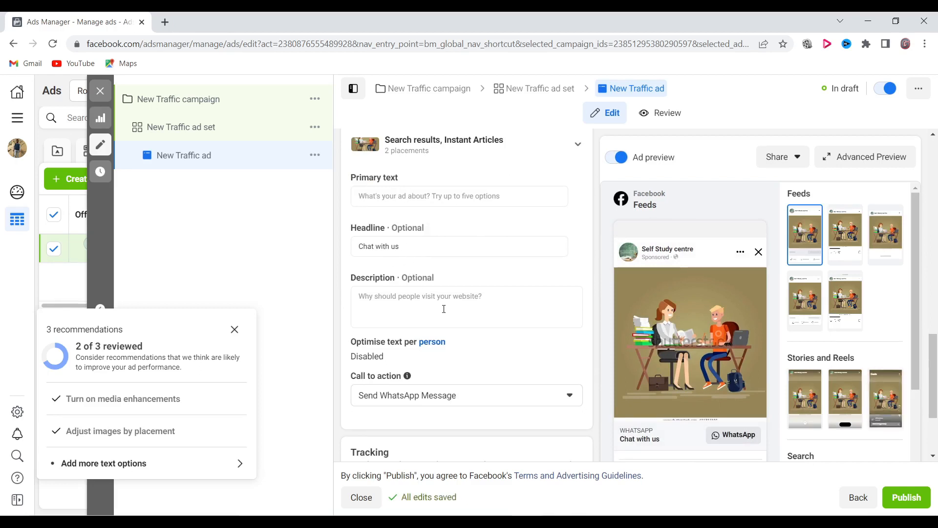
{"action": "mouse_move", "coordinate": [681, 371]}
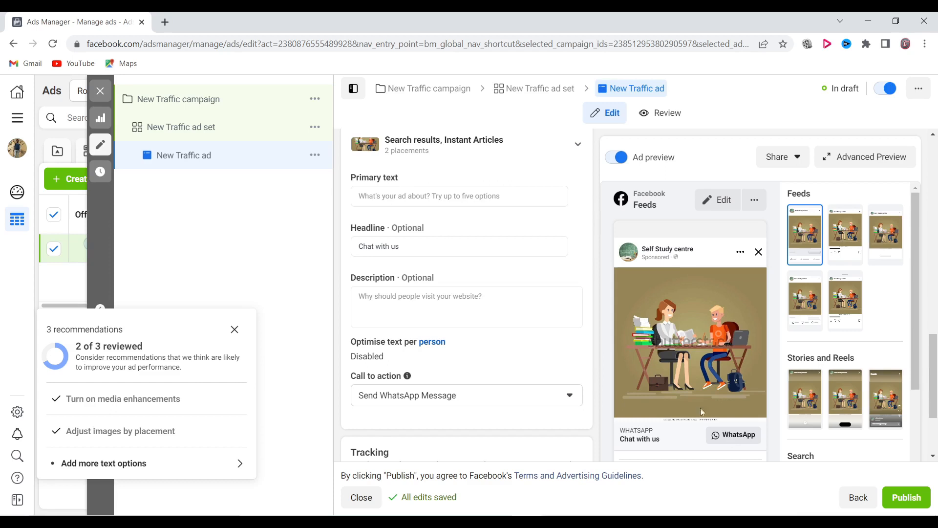
Switch the New Traffic ad set's destination to Calls and remove the ad's customised assets.
{"action": "left_click", "coordinate": [183, 131]}
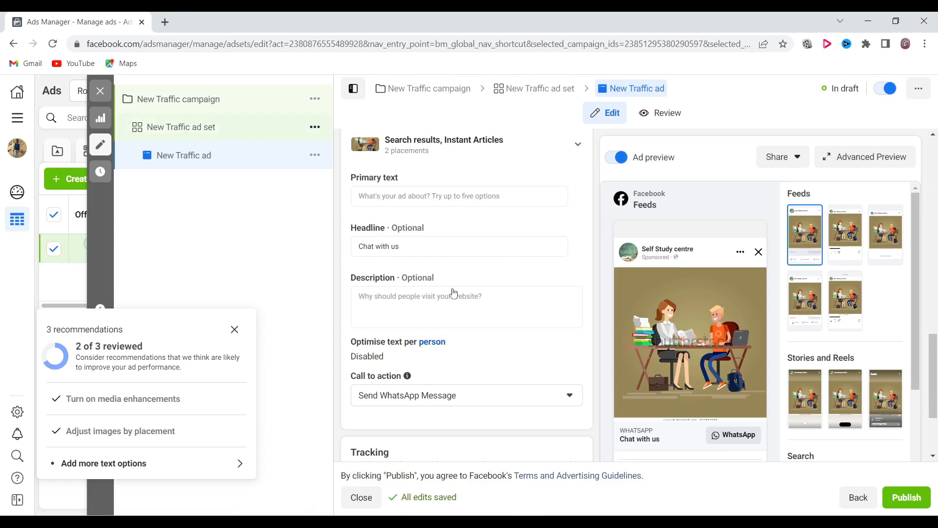
{"action": "scroll", "coordinate": [454, 293], "scroll_direction": "down", "scroll_amount": 2}
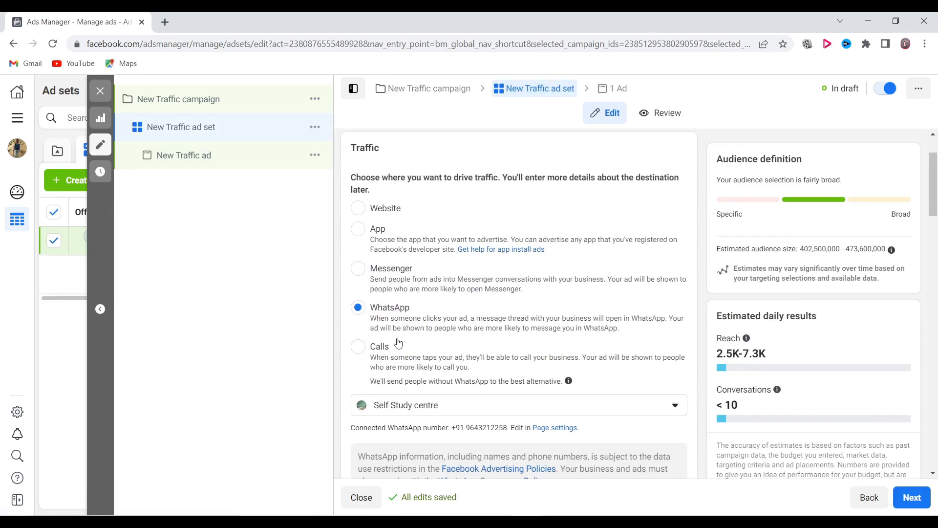
{"action": "left_click", "coordinate": [358, 348]}
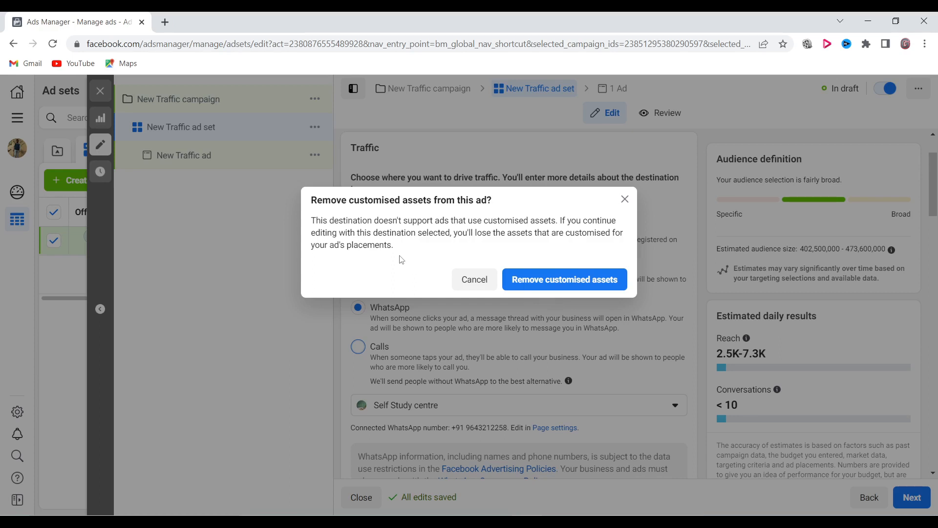
{"action": "left_click", "coordinate": [550, 283]}
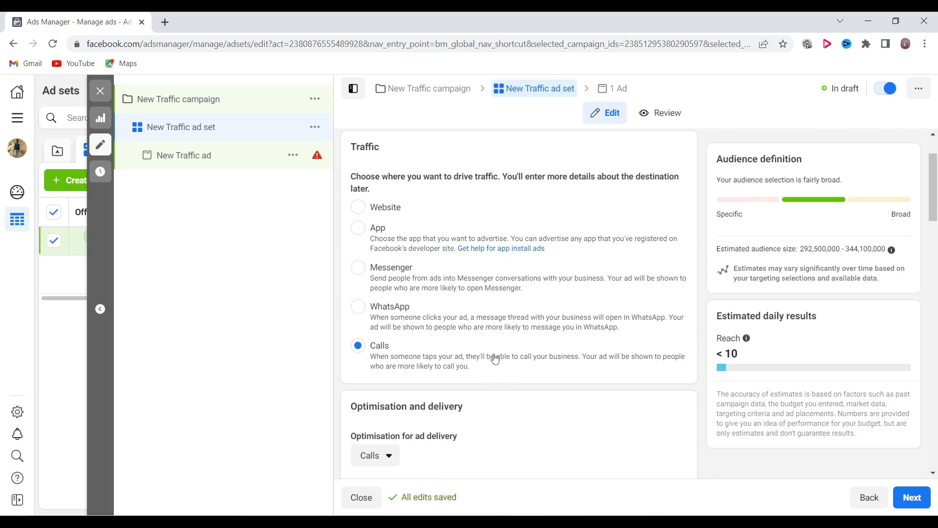
Add the 600 × 620 woman-teacher account image to the New Traffic ad's Calls setup, keeping the original Feeds crop and allowed enhancements.
{"action": "scroll", "coordinate": [495, 360], "scroll_direction": "down", "scroll_amount": 3}
{"action": "scroll", "coordinate": [496, 358], "scroll_direction": "down", "scroll_amount": 5}
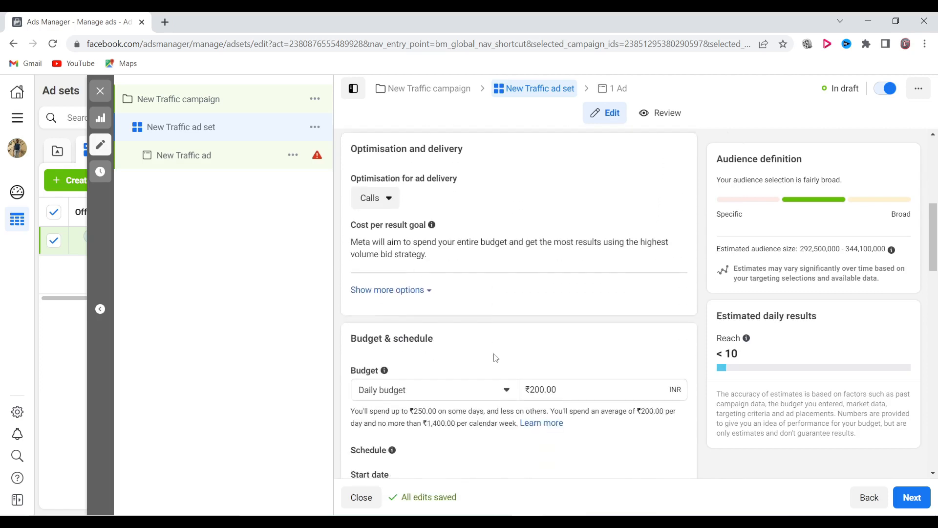
{"action": "scroll", "coordinate": [495, 359], "scroll_direction": "up", "scroll_amount": 10}
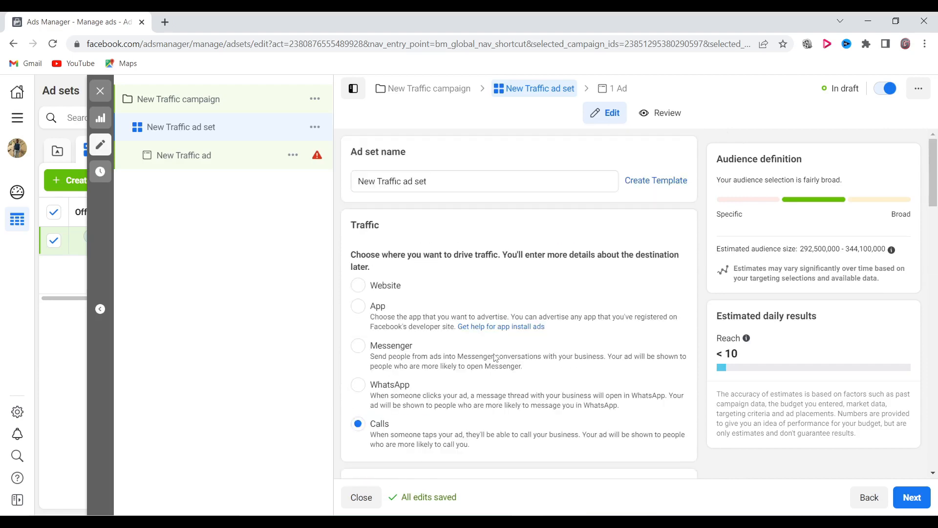
{"action": "left_click", "coordinate": [191, 155]}
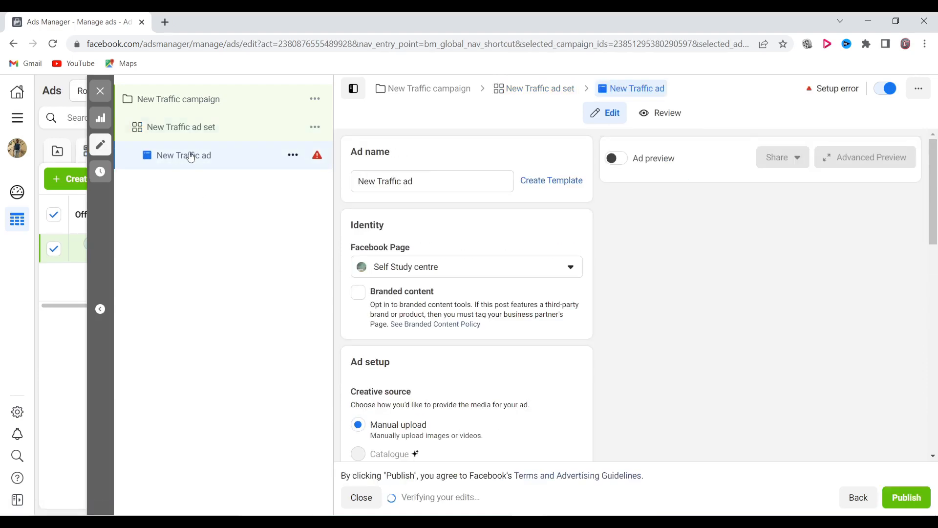
{"action": "scroll", "coordinate": [480, 368], "scroll_direction": "down", "scroll_amount": 4}
{"action": "scroll", "coordinate": [480, 369], "scroll_direction": "down", "scroll_amount": 4}
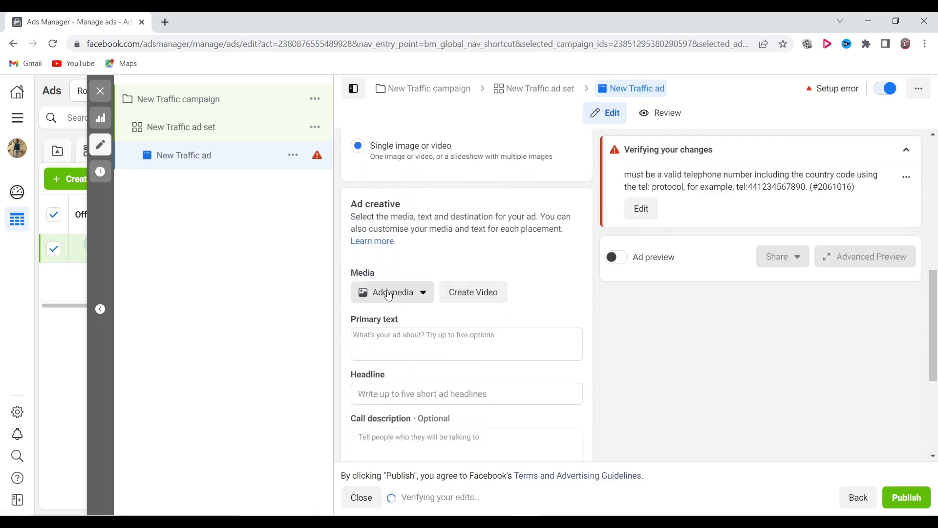
{"action": "left_click", "coordinate": [388, 295]}
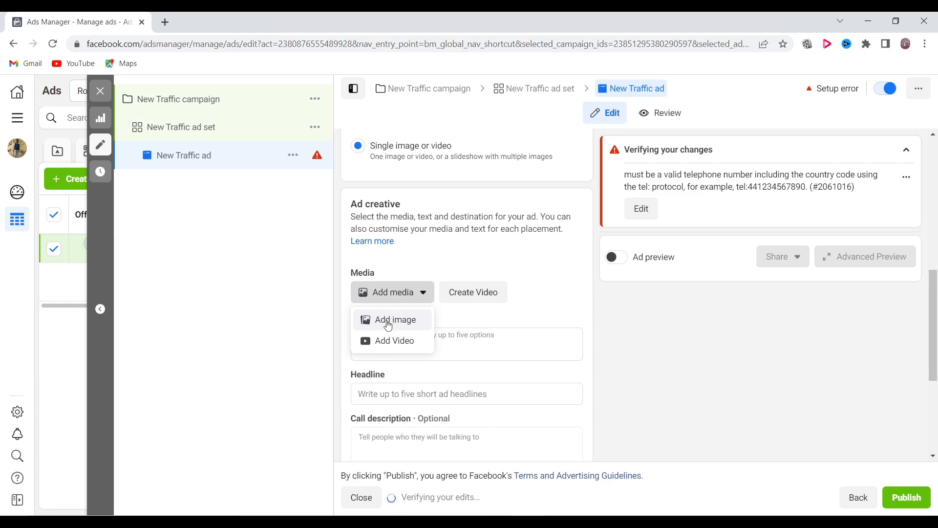
{"action": "left_click", "coordinate": [389, 322]}
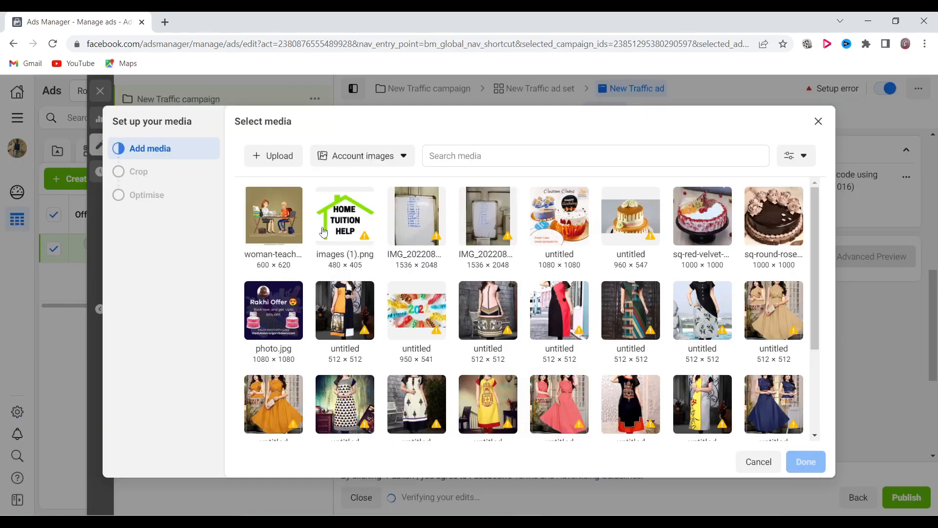
{"action": "left_click", "coordinate": [283, 218]}
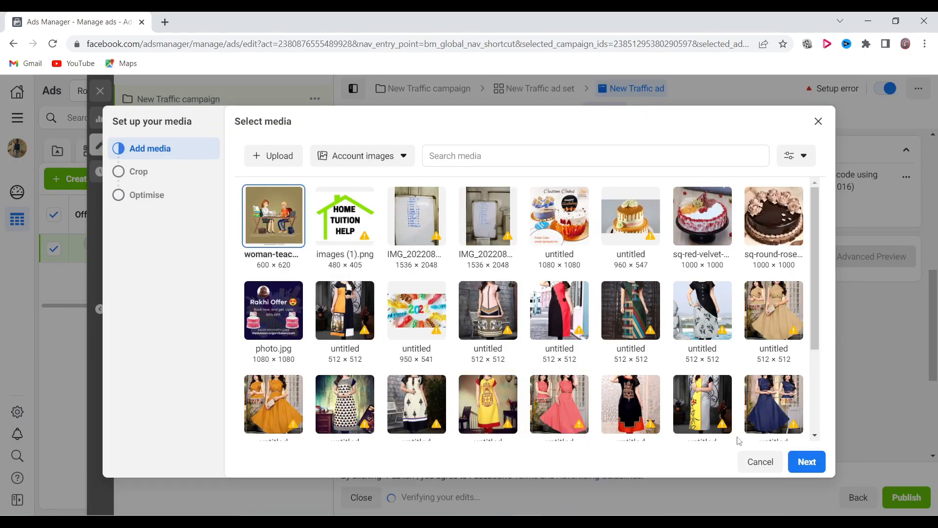
{"action": "left_click", "coordinate": [811, 464]}
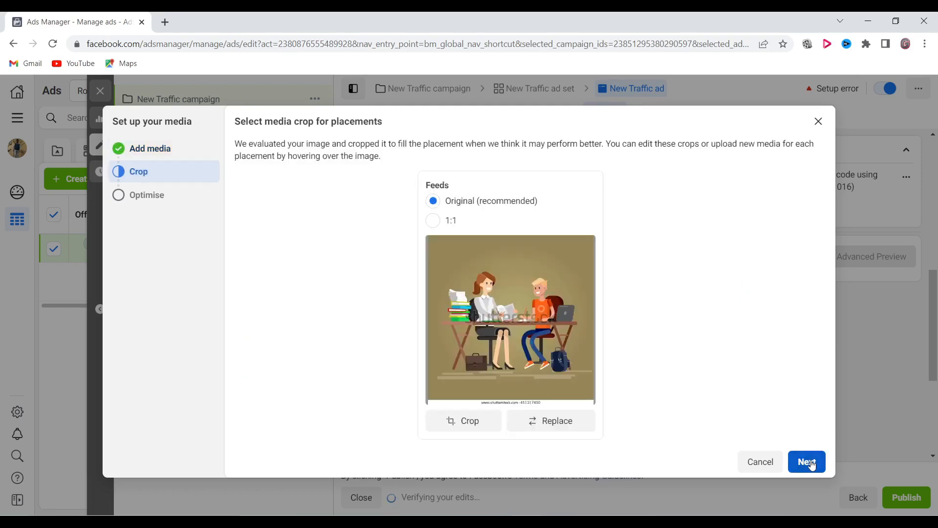
{"action": "left_click", "coordinate": [811, 464]}
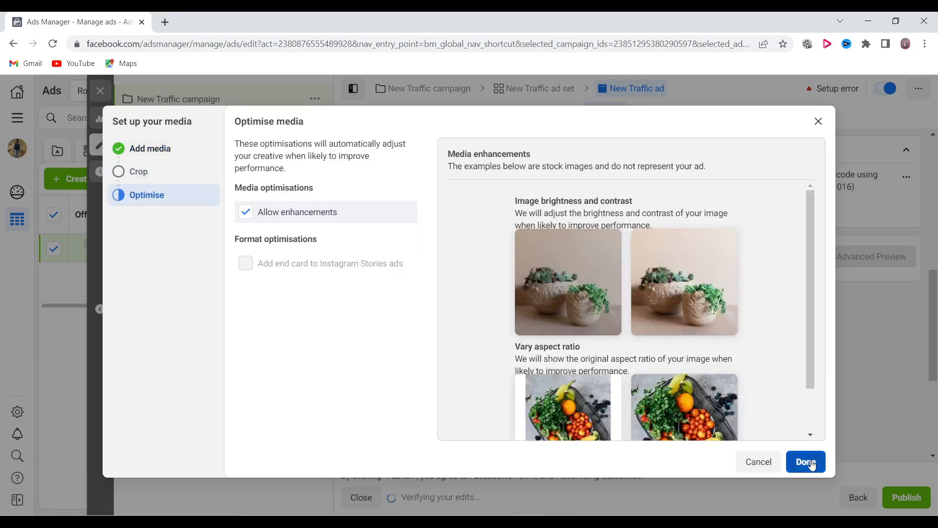
{"action": "left_click", "coordinate": [811, 463]}
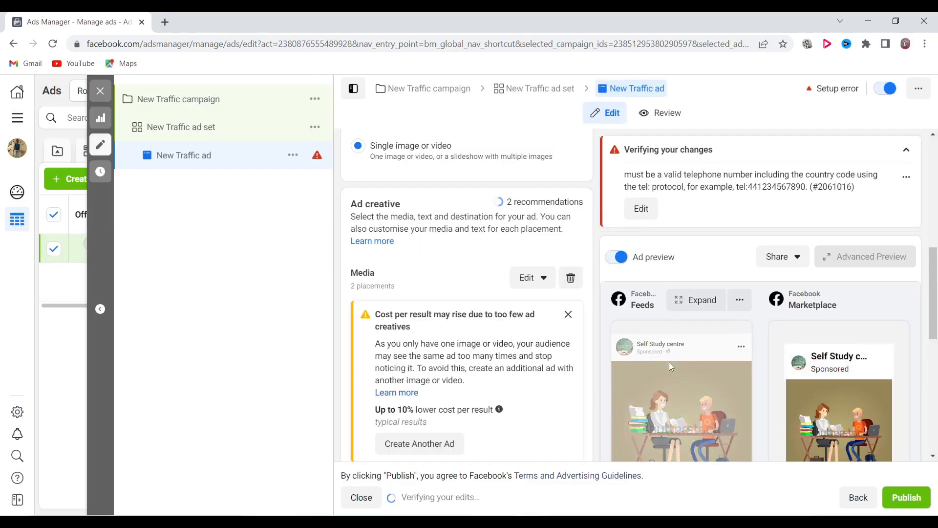
Return to the New Traffic ad set and set its traffic destination to Messenger.
{"action": "scroll", "coordinate": [670, 362], "scroll_direction": "down", "scroll_amount": 3}
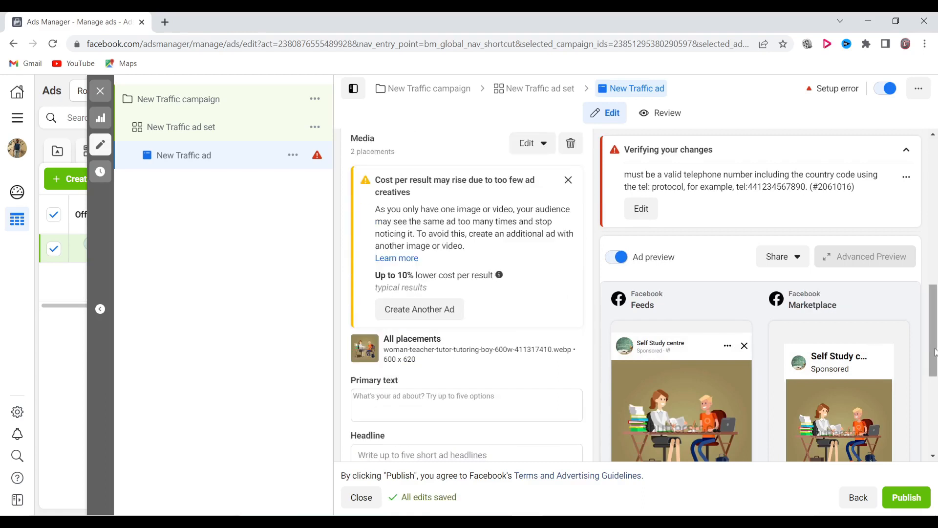
{"action": "left_click_drag", "start_coordinate": [936, 350], "coordinate": [934, 404]}
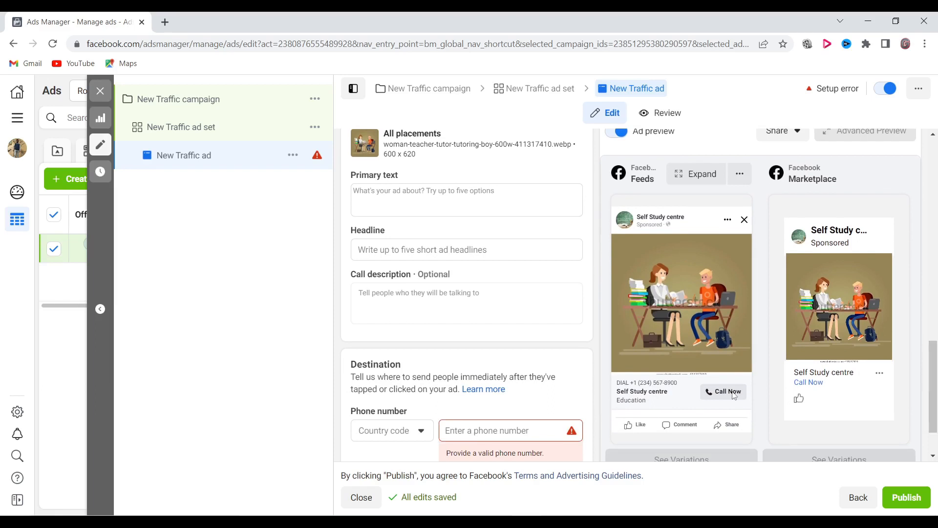
{"action": "scroll", "coordinate": [534, 273], "scroll_direction": "up", "scroll_amount": 5}
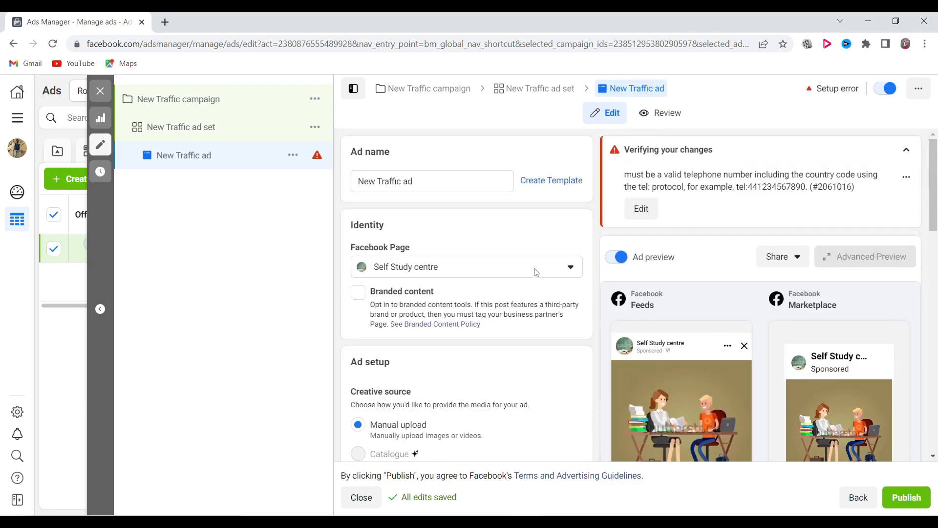
{"action": "left_click", "coordinate": [167, 131]}
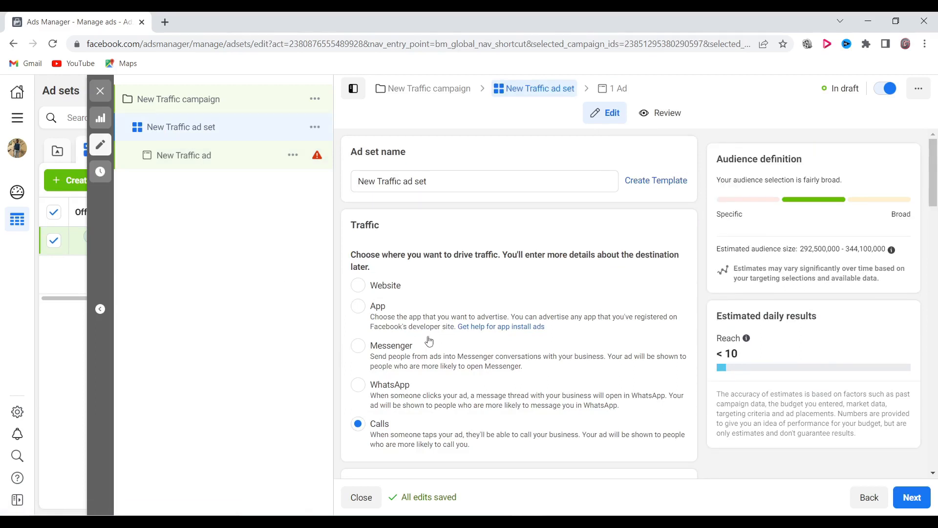
{"action": "left_click", "coordinate": [372, 349]}
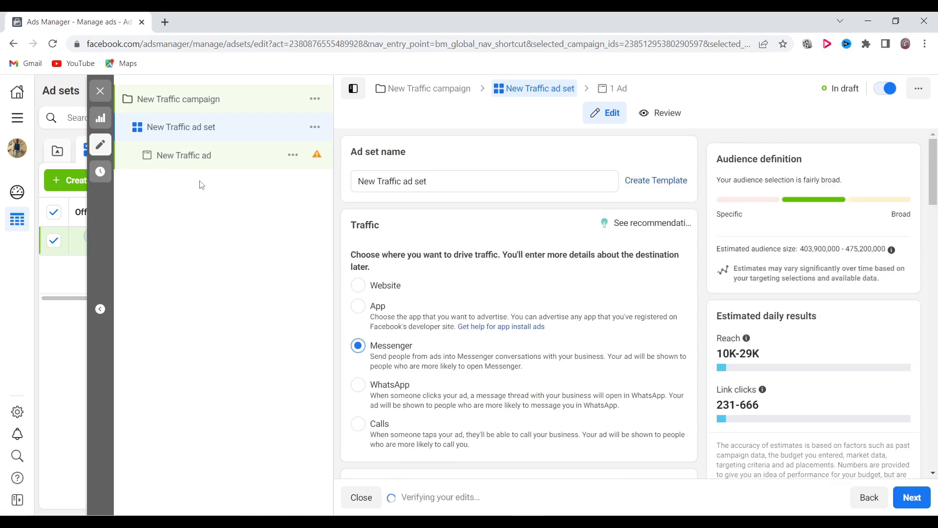
{"action": "scroll", "coordinate": [426, 290], "scroll_direction": "down", "scroll_amount": 3}
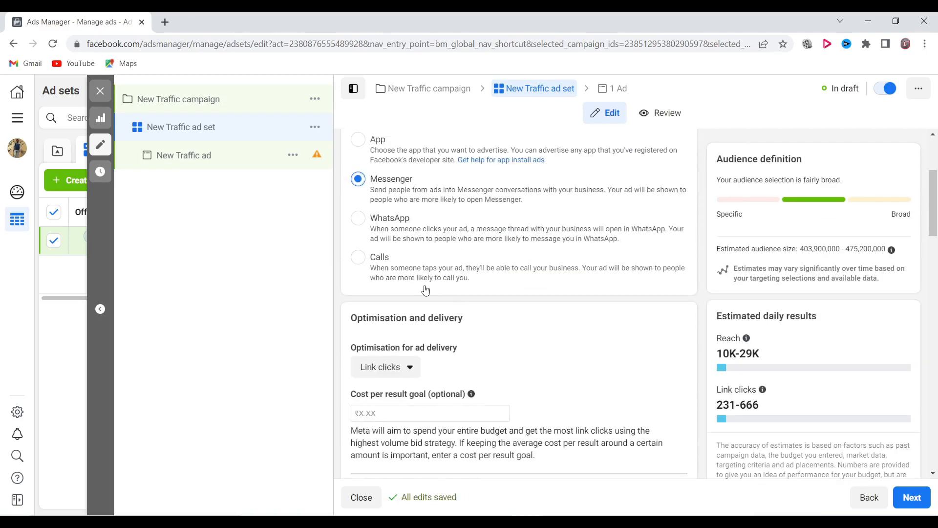
Review the New Traffic ad's Messenger setup, including its identity, format, media placements, text fields and message template options.
{"action": "left_click", "coordinate": [172, 162]}
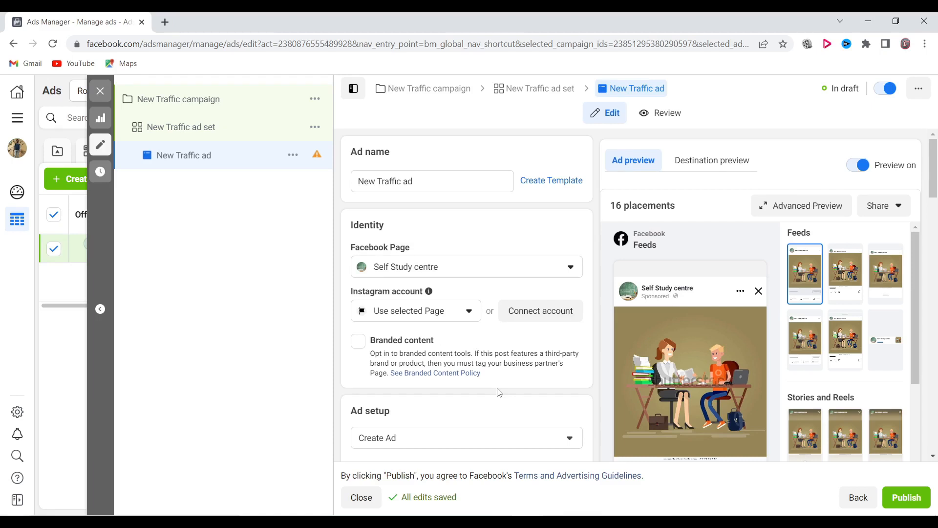
{"action": "scroll", "coordinate": [499, 392], "scroll_direction": "down", "scroll_amount": 2}
{"action": "scroll", "coordinate": [498, 393], "scroll_direction": "down", "scroll_amount": 2}
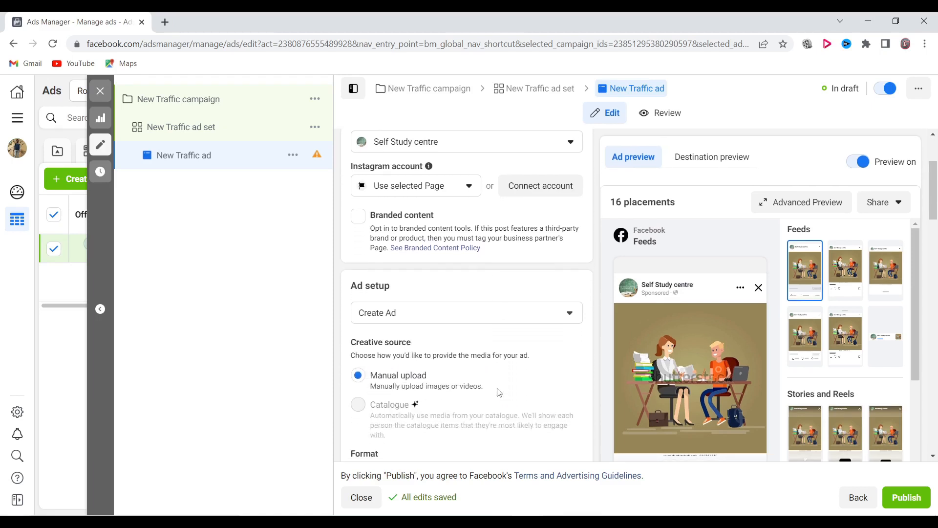
{"action": "scroll", "coordinate": [498, 393], "scroll_direction": "down", "scroll_amount": 5}
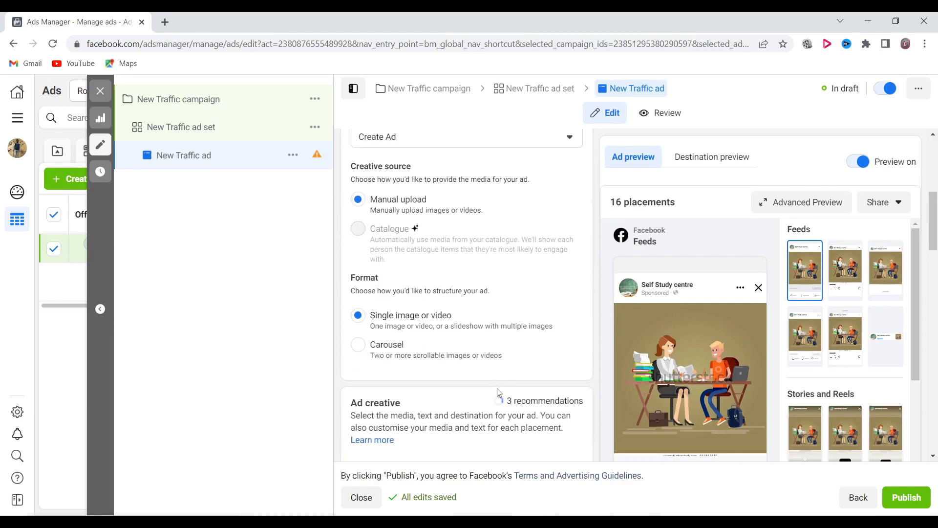
{"action": "scroll", "coordinate": [499, 392], "scroll_direction": "down", "scroll_amount": 4}
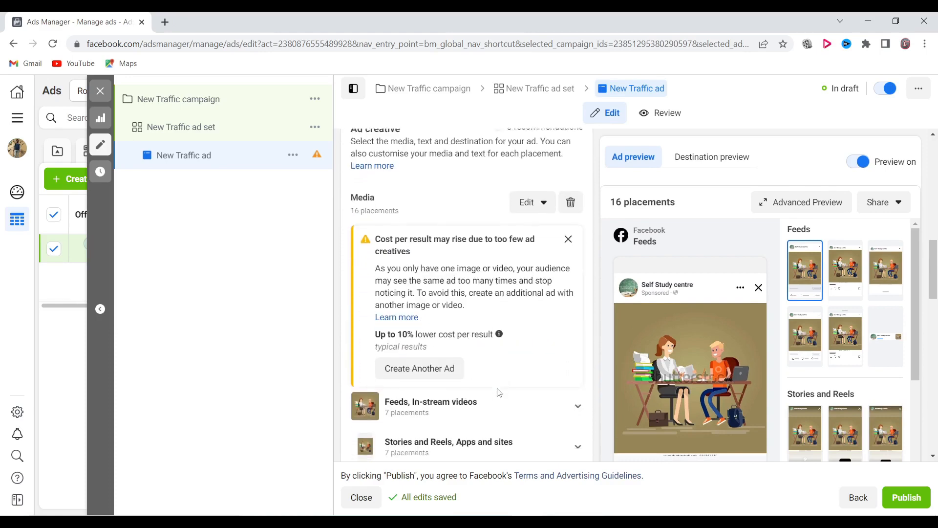
{"action": "scroll", "coordinate": [499, 393], "scroll_direction": "down", "scroll_amount": 2}
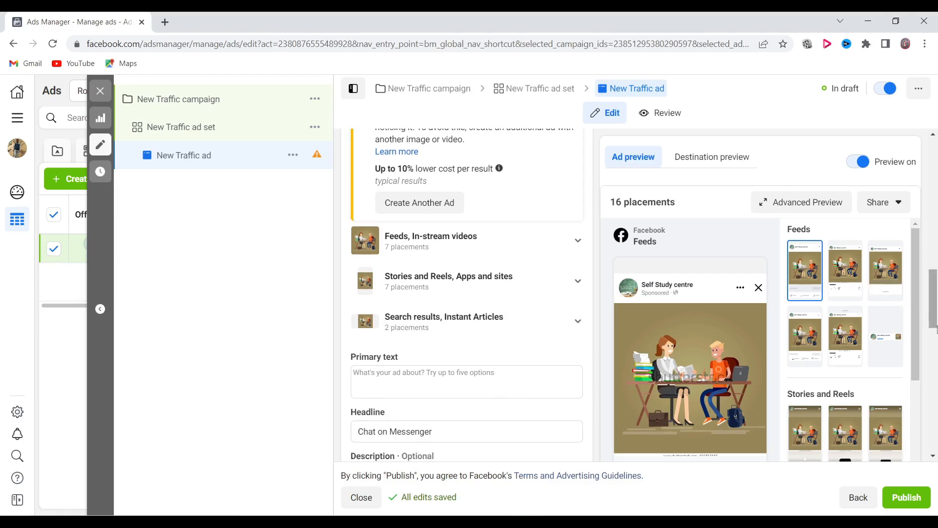
{"action": "left_click_drag", "start_coordinate": [934, 322], "coordinate": [934, 430]}
{"action": "scroll", "coordinate": [846, 322], "scroll_direction": "down", "scroll_amount": 2}
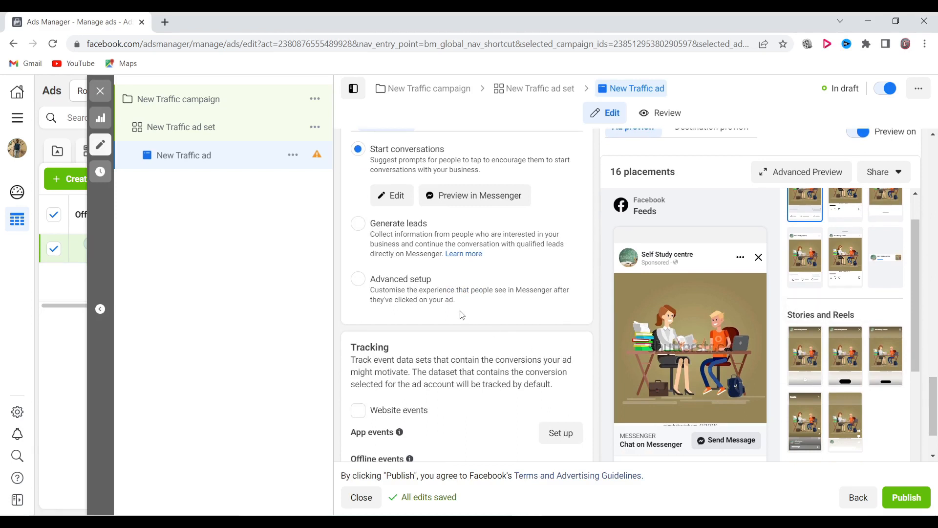
{"action": "scroll", "coordinate": [462, 314], "scroll_direction": "up", "scroll_amount": 2}
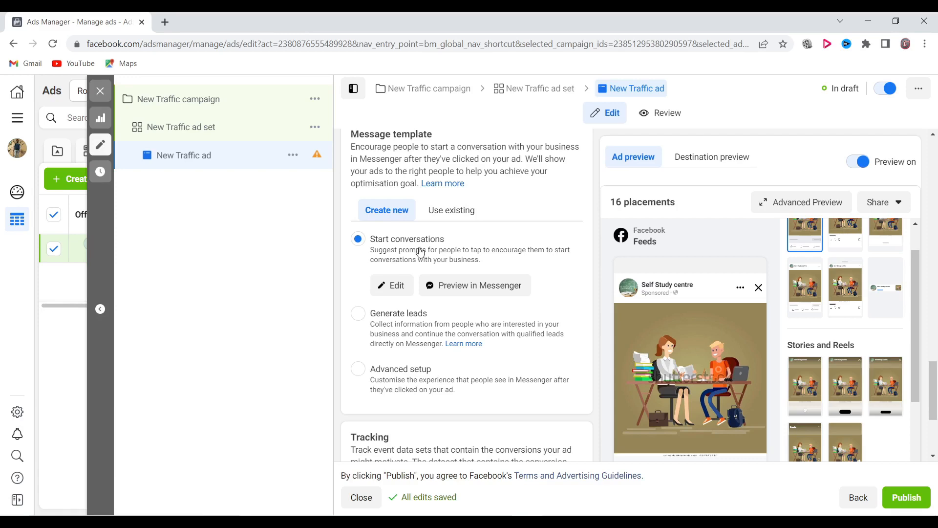
Open the Start conversations template for editing and replace the Question #1 text with "Are want home tutor?".
{"action": "left_click", "coordinate": [393, 288]}
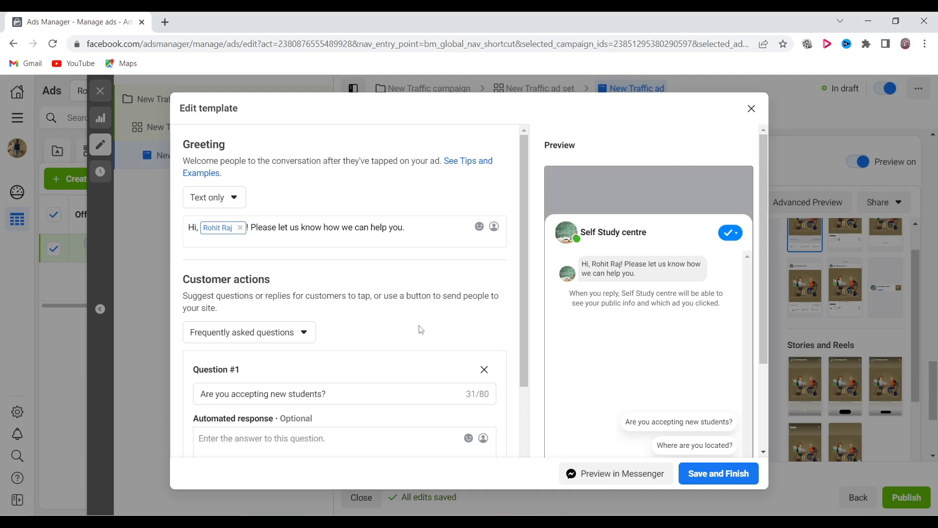
{"action": "scroll", "coordinate": [421, 329], "scroll_direction": "down", "scroll_amount": 3}
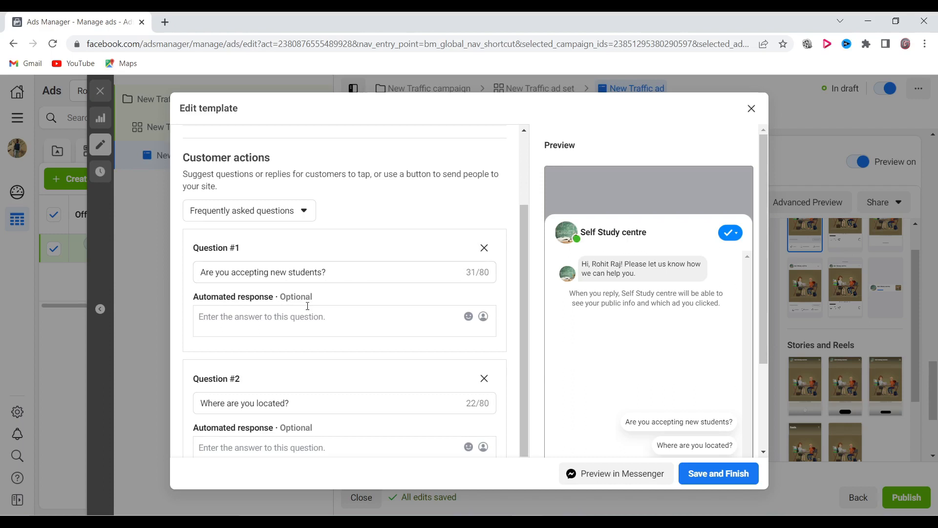
{"action": "left_click", "coordinate": [337, 271]}
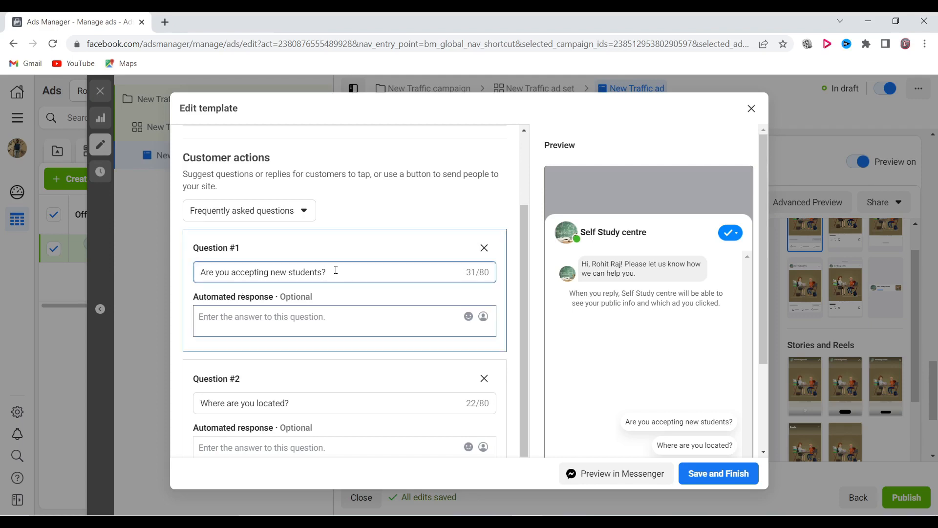
{"action": "key", "text": "BackSpace"}
{"action": "key", "text": "BackSpace"}
{"action": "key", "text": "BackSpace"}
{"action": "key", "text": "BackSpace"}
{"action": "key", "text": "BackSpace"}
{"action": "key", "text": "BackSpace"}
{"action": "key", "text": "BackSpace"}
{"action": "key", "text": "BackSpace"}
{"action": "key", "text": "BackSpace"}
{"action": "key", "text": "BackSpace"}
{"action": "key", "text": "BackSpace"}
{"action": "key", "text": "BackSpace"}
{"action": "key", "text": "BackSpace"}
{"action": "key", "text": "BackSpace"}
{"action": "key", "text": "BackSpace"}
{"action": "key", "text": "BackSpace"}
{"action": "key", "text": "BackSpace"}
{"action": "key", "text": "BackSpace"}
{"action": "key", "text": "BackSpace"}
{"action": "key", "text": "BackSpace"}
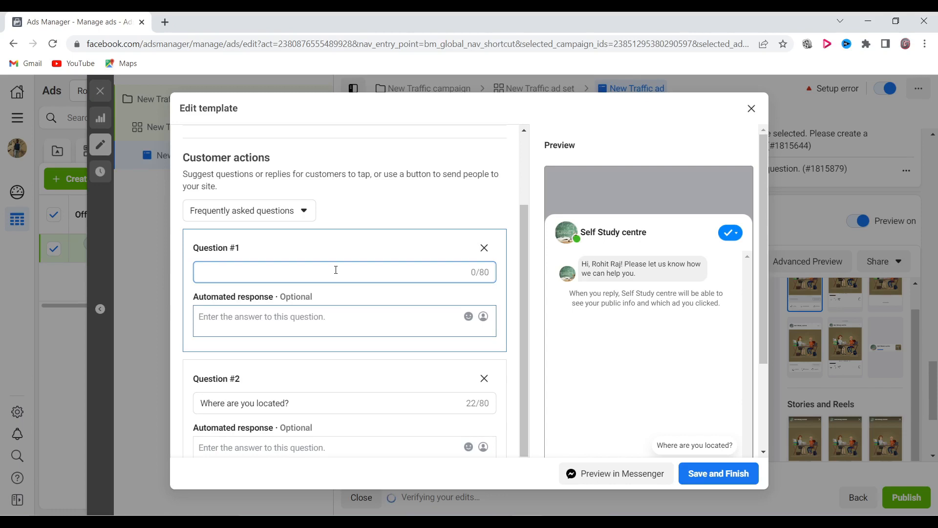
{"action": "type", "text": "Are "}
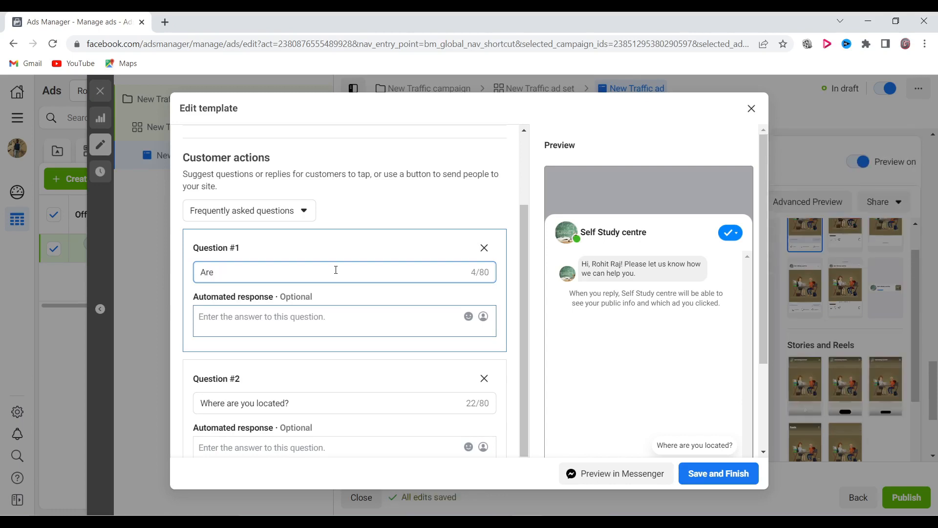
{"action": "type", "text": "watn"}
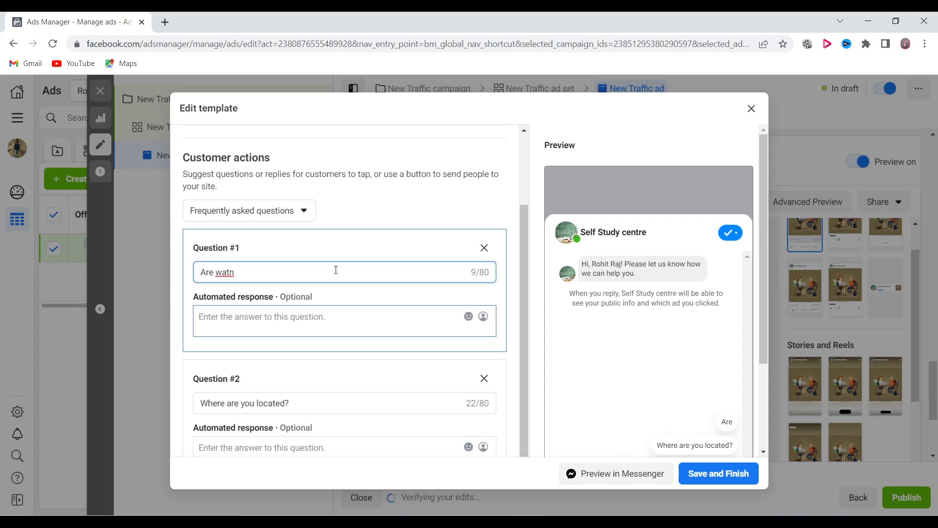
{"action": "key", "text": "BackSpace"}
{"action": "key", "text": "BackSpace"}
{"action": "key", "text": "BackSpace"}
{"action": "type", "text": "nt "}
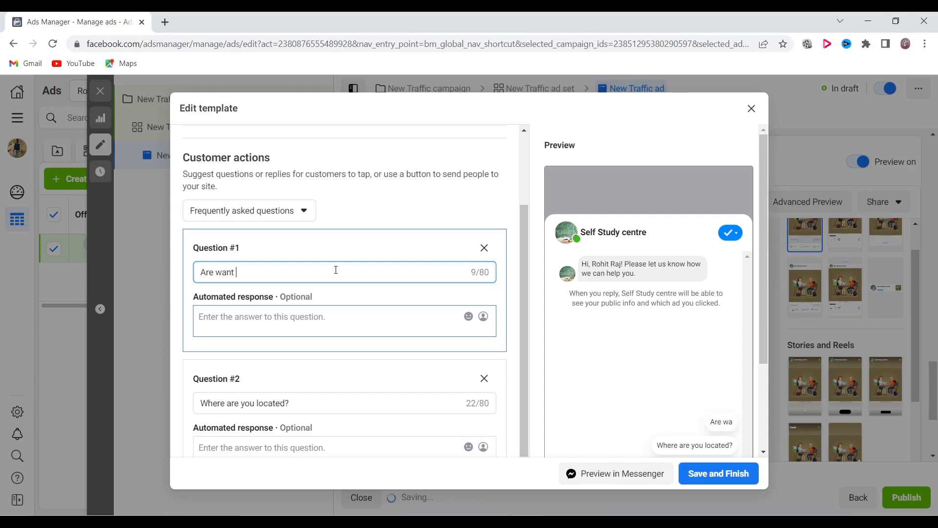
{"action": "type", "text": "home tutor"}
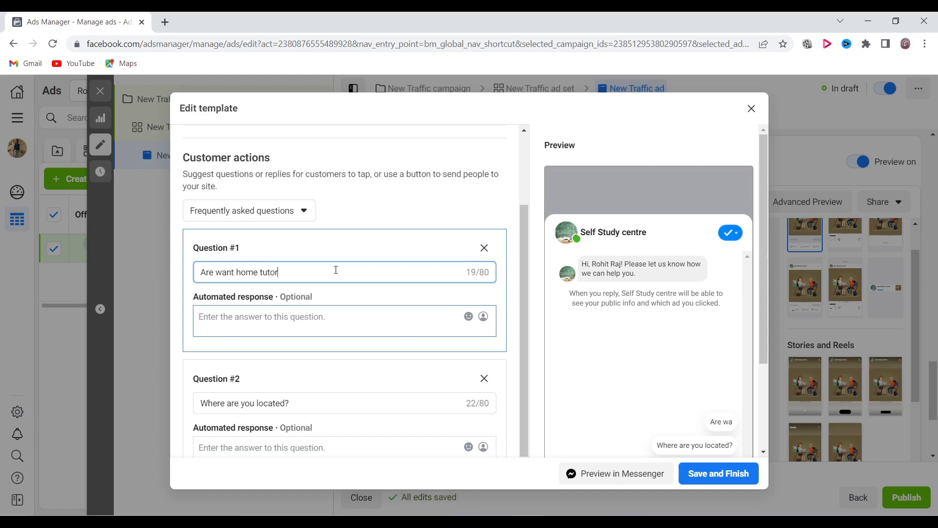
{"action": "type", "text": "?"}
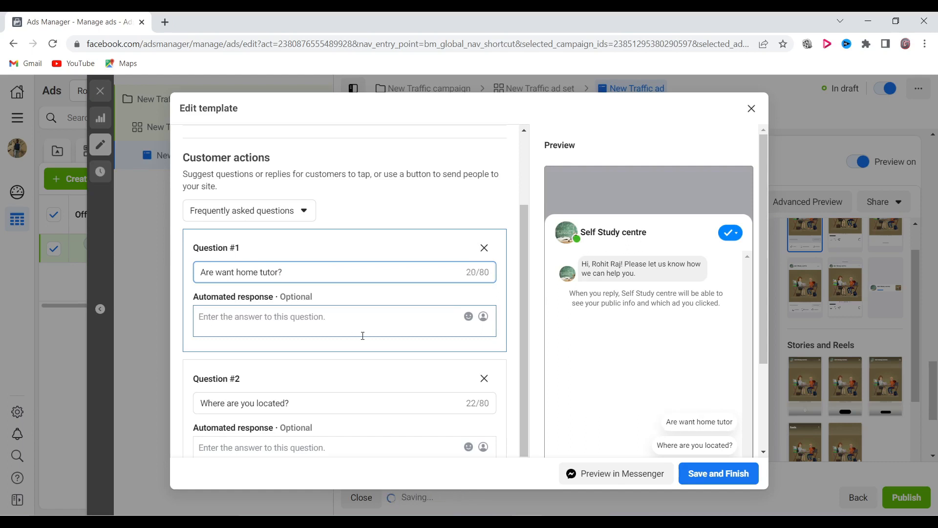
Extend the template's Question #2 to read "Where are you located in Ghaziabad ?".
{"action": "scroll", "coordinate": [362, 338], "scroll_direction": "down", "scroll_amount": 3}
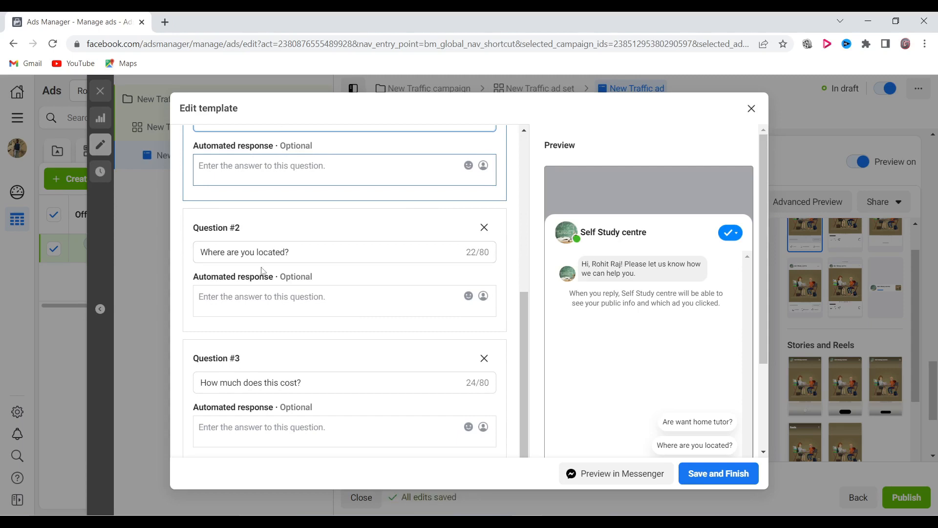
{"action": "left_click", "coordinate": [258, 254]}
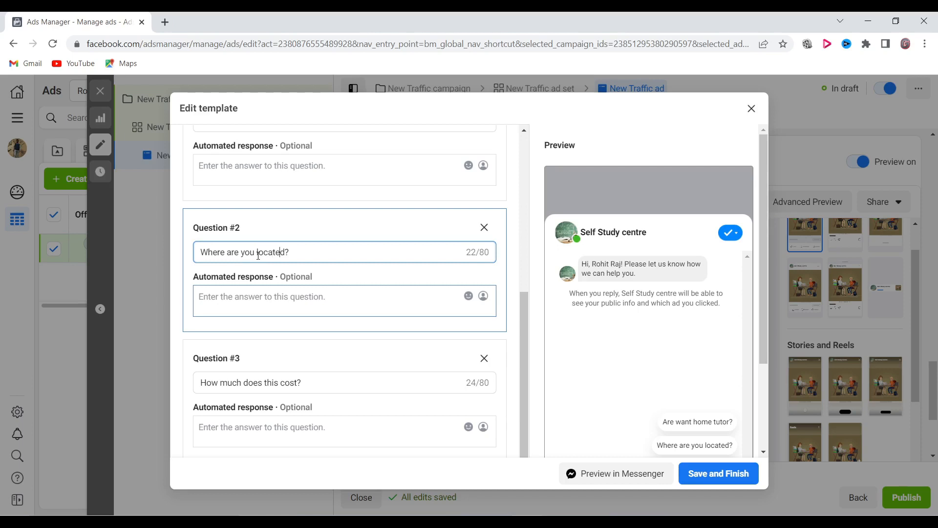
{"action": "type", "text": "in Ghaziabad"}
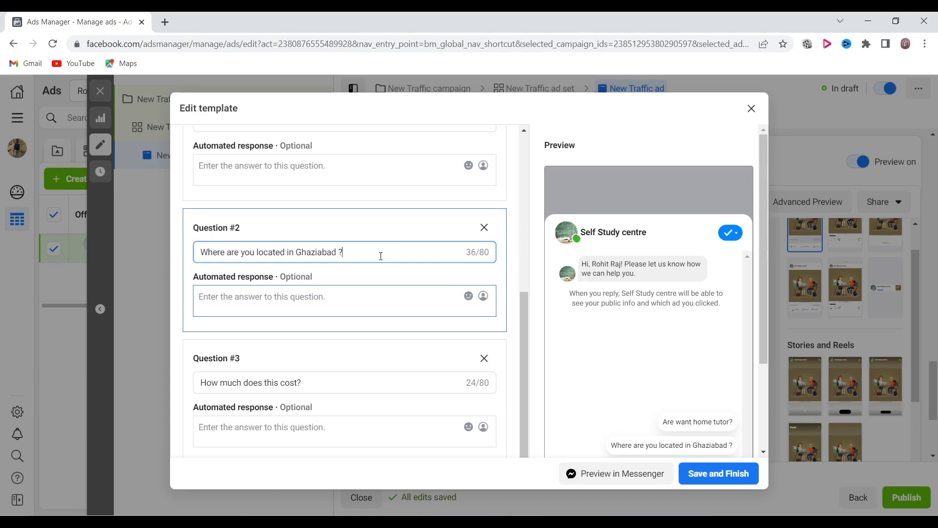
Delete every question except Question #1 from the Start conversations template.
{"action": "scroll", "coordinate": [387, 349], "scroll_direction": "up", "scroll_amount": 1}
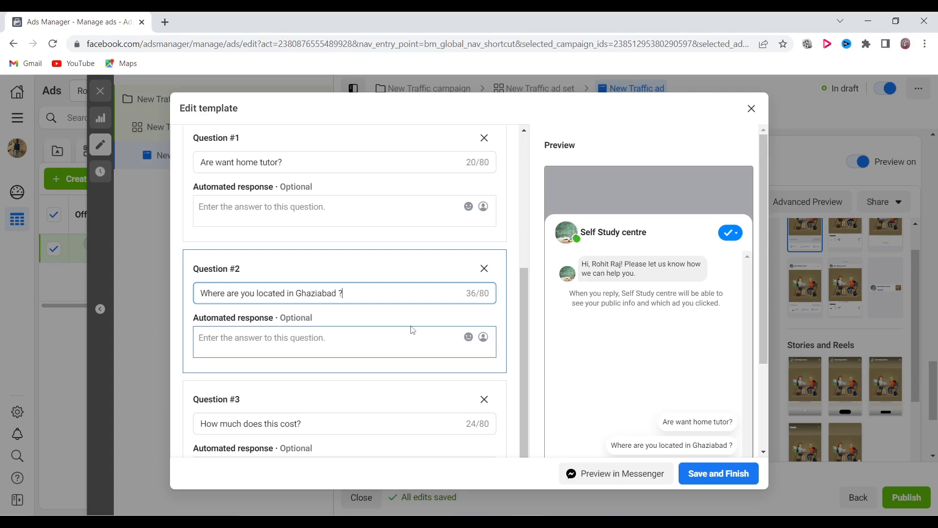
{"action": "scroll", "coordinate": [412, 331], "scroll_direction": "down", "scroll_amount": 1}
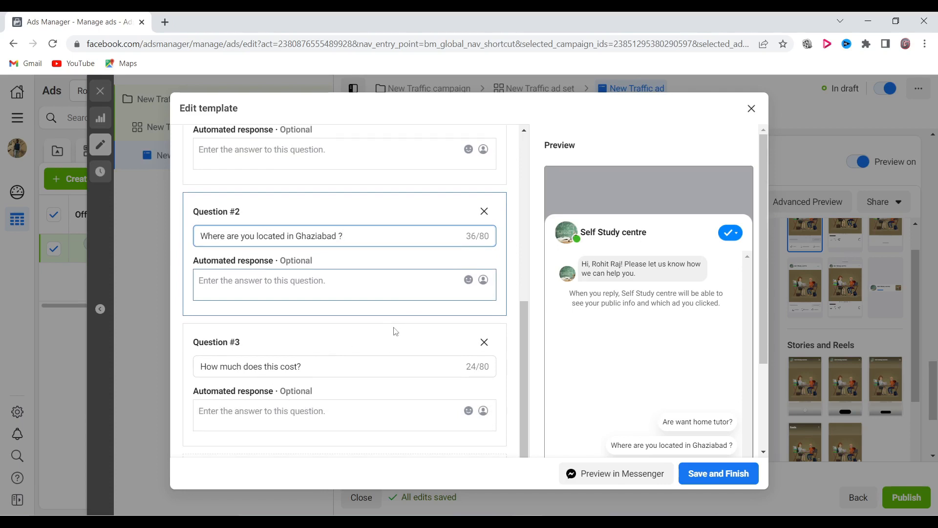
{"action": "left_click", "coordinate": [486, 346]}
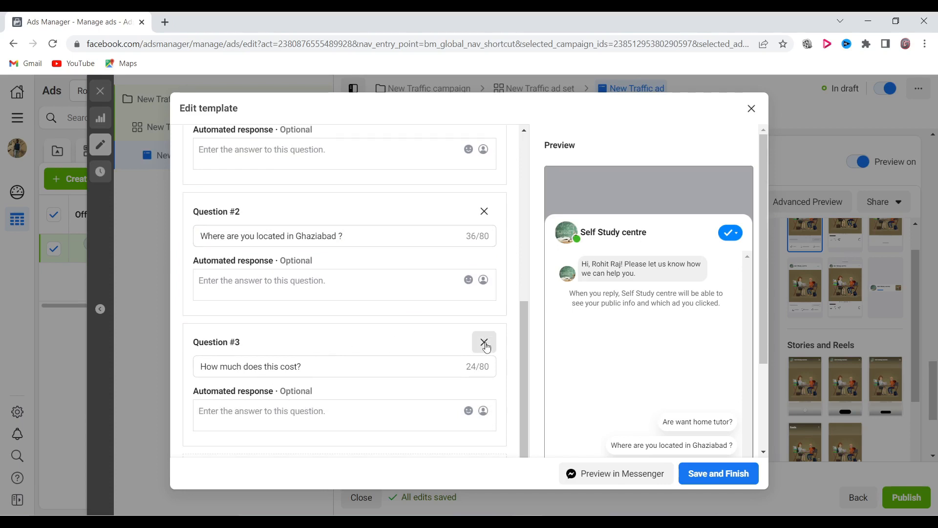
{"action": "left_click", "coordinate": [486, 346]}
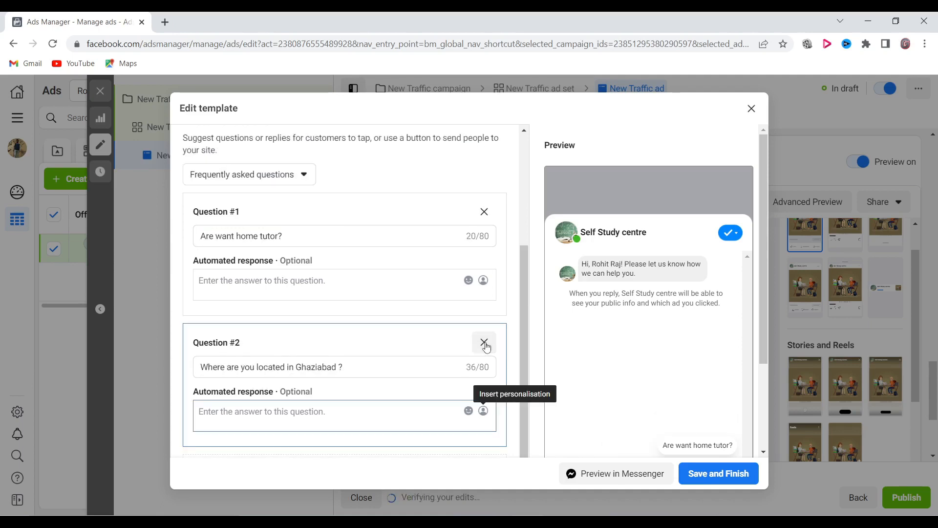
{"action": "left_click", "coordinate": [486, 346]}
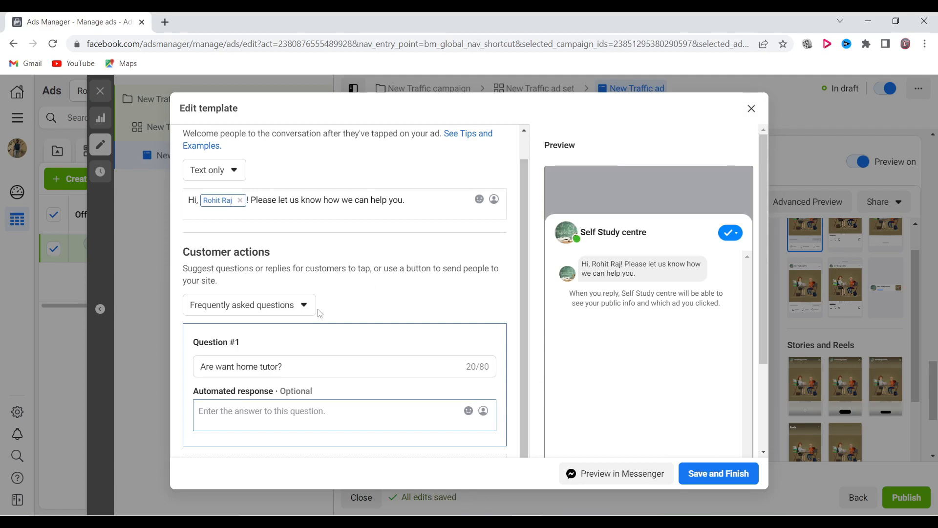
Close the Start conversations template and discard the unsaved welcome message changes.
{"action": "scroll", "coordinate": [284, 327], "scroll_direction": "down", "scroll_amount": 2}
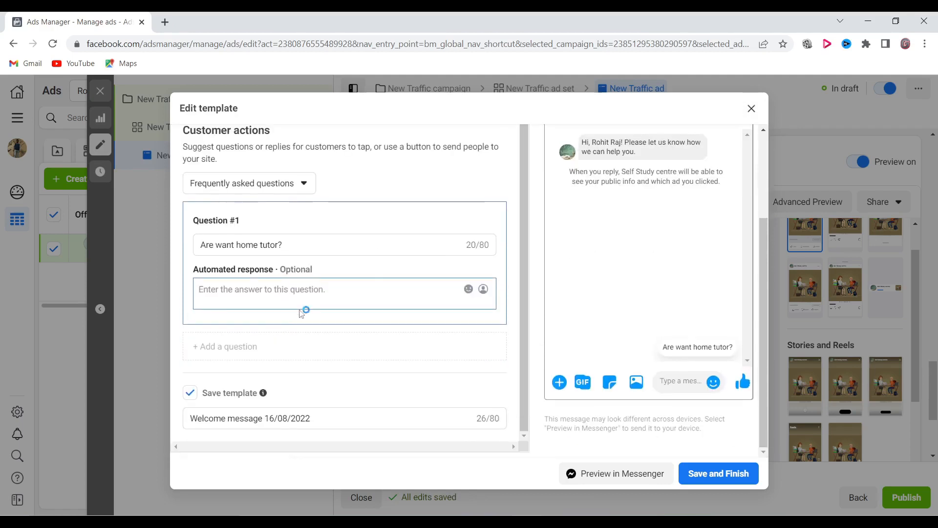
{"action": "left_click", "coordinate": [357, 288]}
{"action": "left_click", "coordinate": [750, 109]}
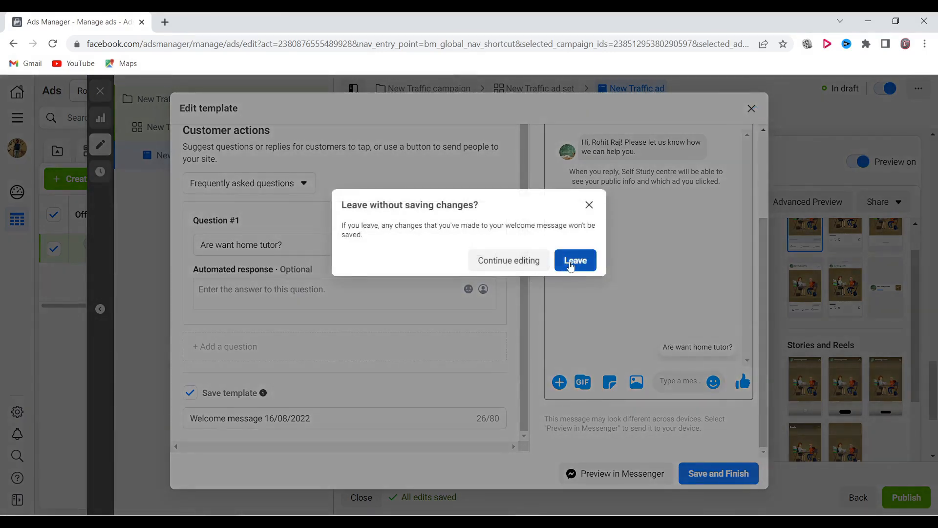
{"action": "left_click", "coordinate": [571, 265]}
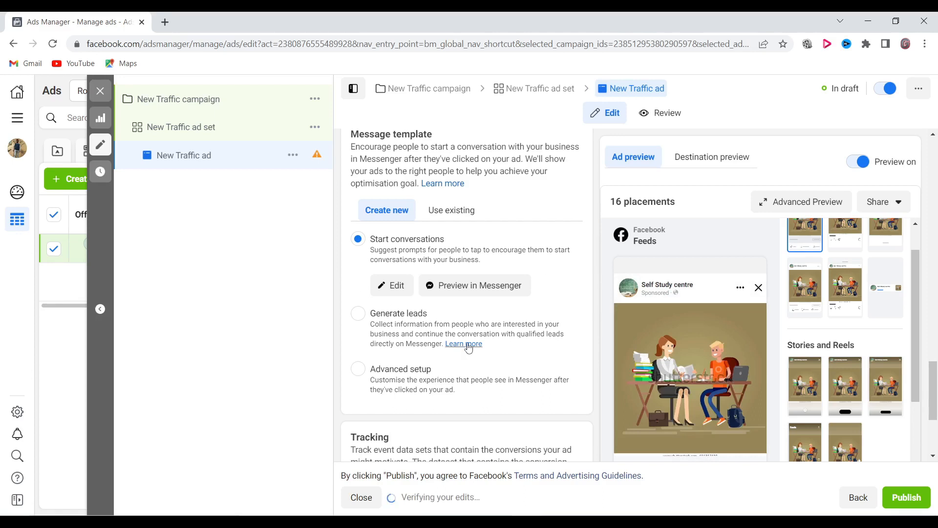
Switch the ad's message template to Generate leads and open a new chat template for it.
{"action": "scroll", "coordinate": [468, 346], "scroll_direction": "down", "scroll_amount": 2}
{"action": "scroll", "coordinate": [468, 348], "scroll_direction": "down", "scroll_amount": 1}
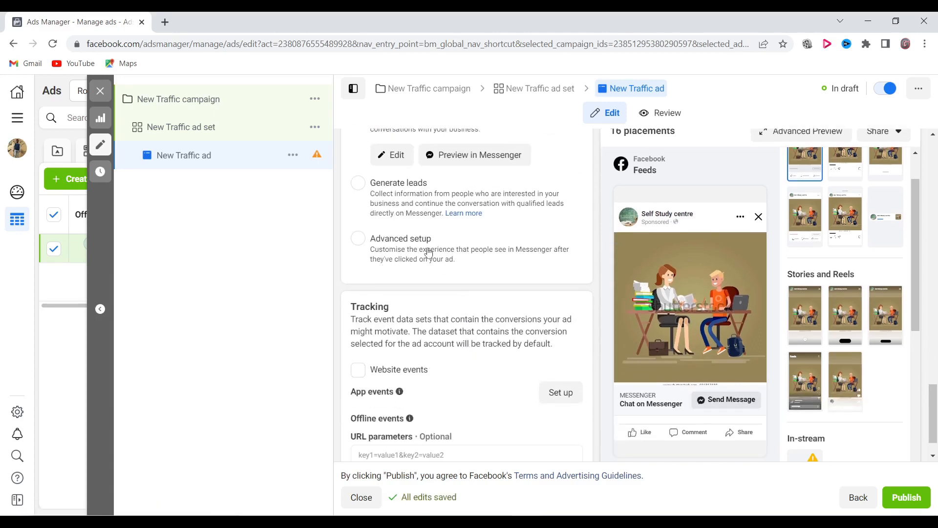
{"action": "left_click", "coordinate": [358, 184]}
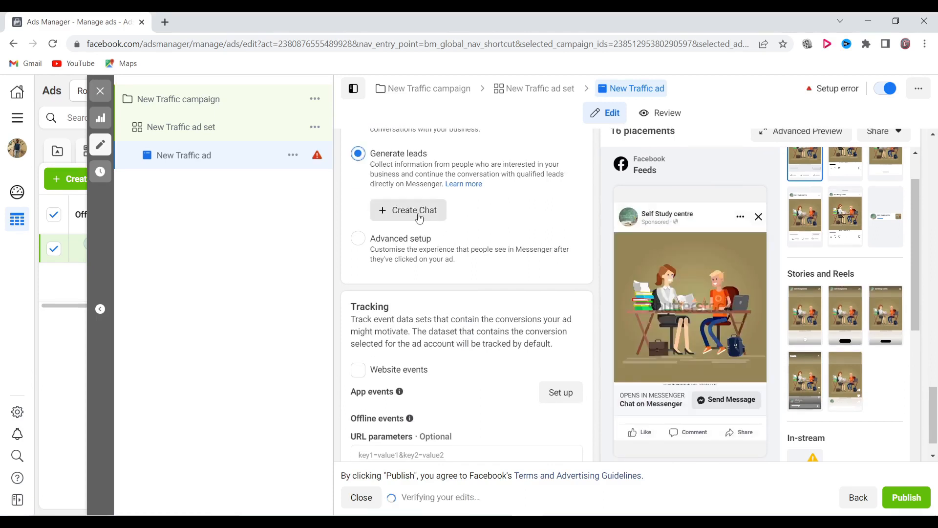
{"action": "left_click", "coordinate": [410, 210]}
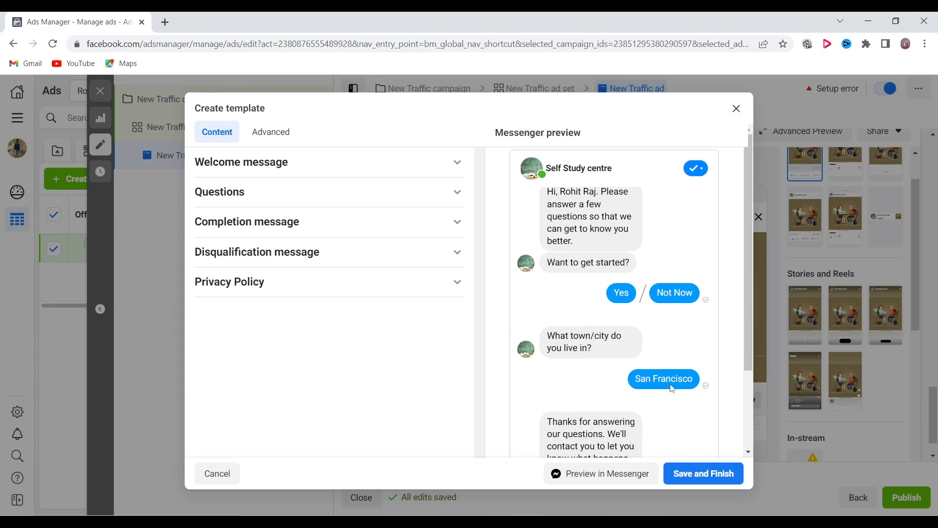
Review the lead chat's preview, welcome message, questions, completion message and disqualification message, and close the template without saving it.
{"action": "scroll", "coordinate": [673, 388], "scroll_direction": "down", "scroll_amount": 1}
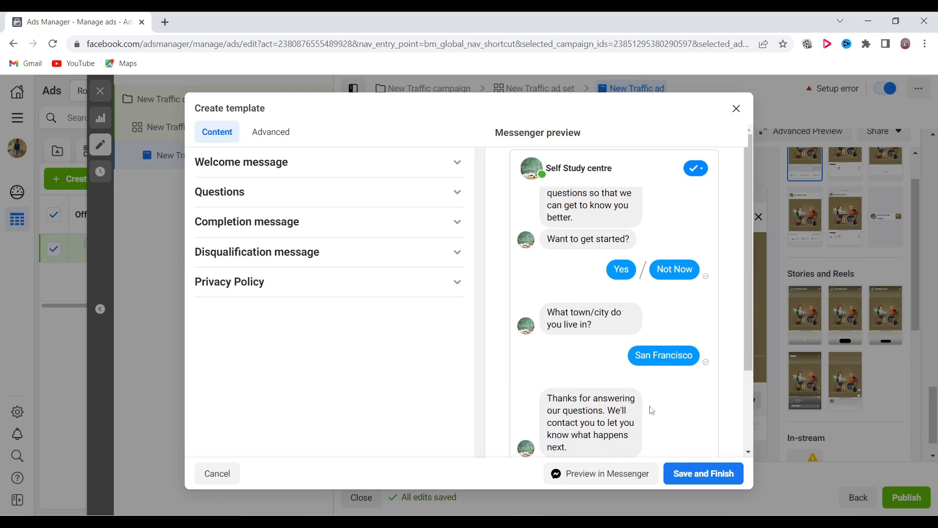
{"action": "left_click", "coordinate": [325, 172]}
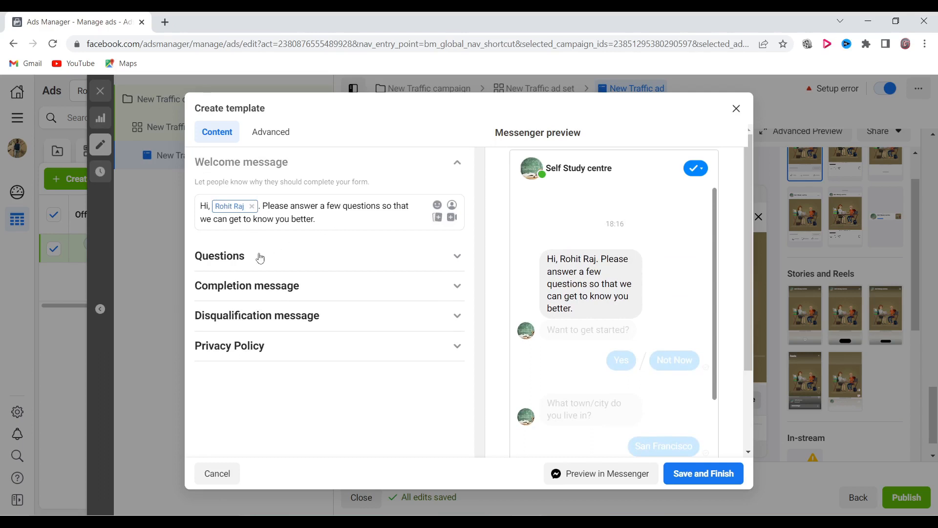
{"action": "left_click", "coordinate": [232, 263]}
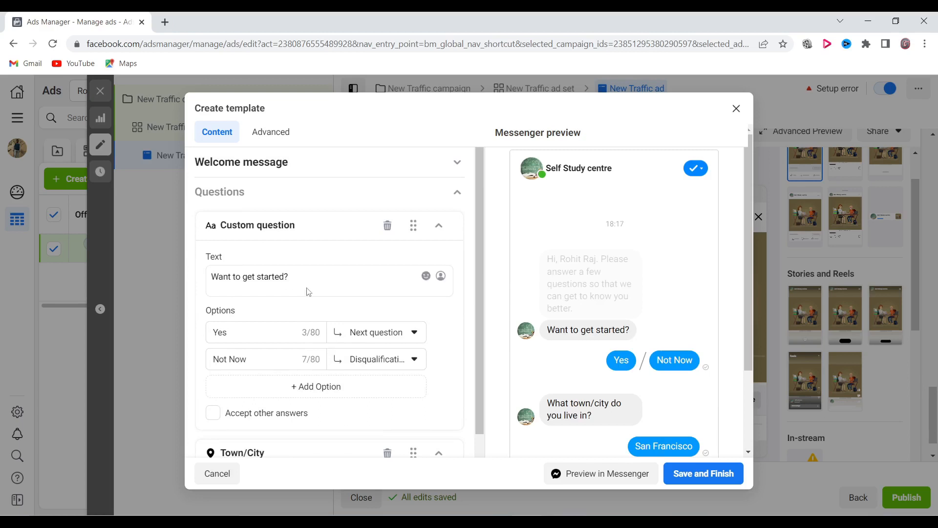
{"action": "scroll", "coordinate": [308, 291], "scroll_direction": "down", "scroll_amount": 3}
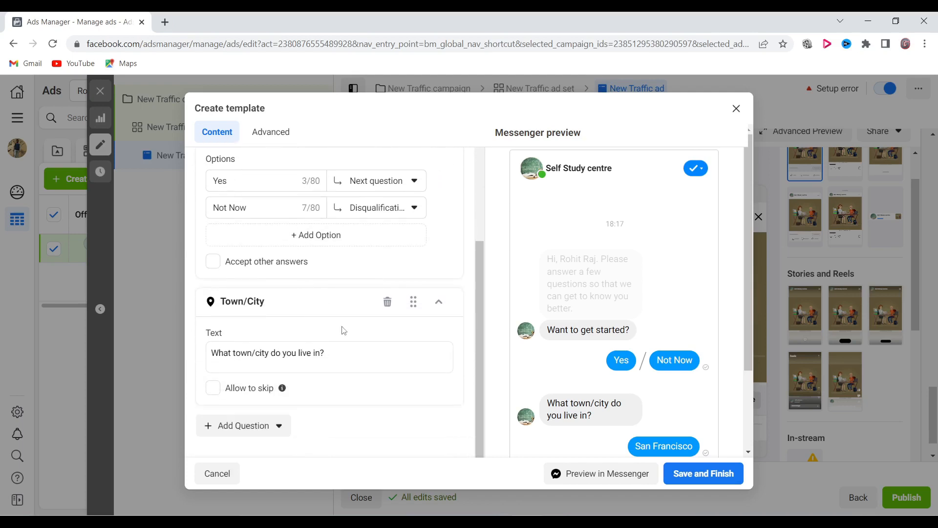
{"action": "scroll", "coordinate": [344, 331], "scroll_direction": "down", "scroll_amount": 2}
{"action": "left_click_drag", "start_coordinate": [195, 372], "coordinate": [277, 376]}
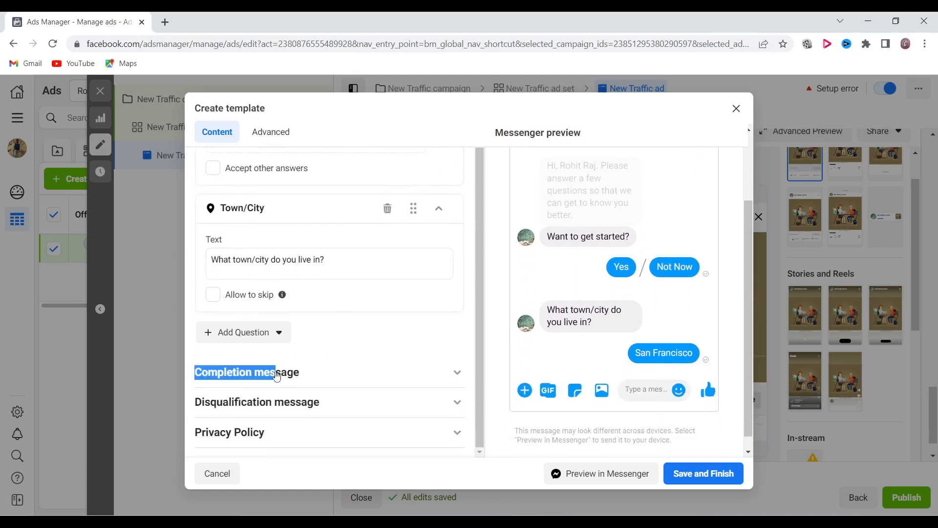
{"action": "left_click", "coordinate": [277, 376]}
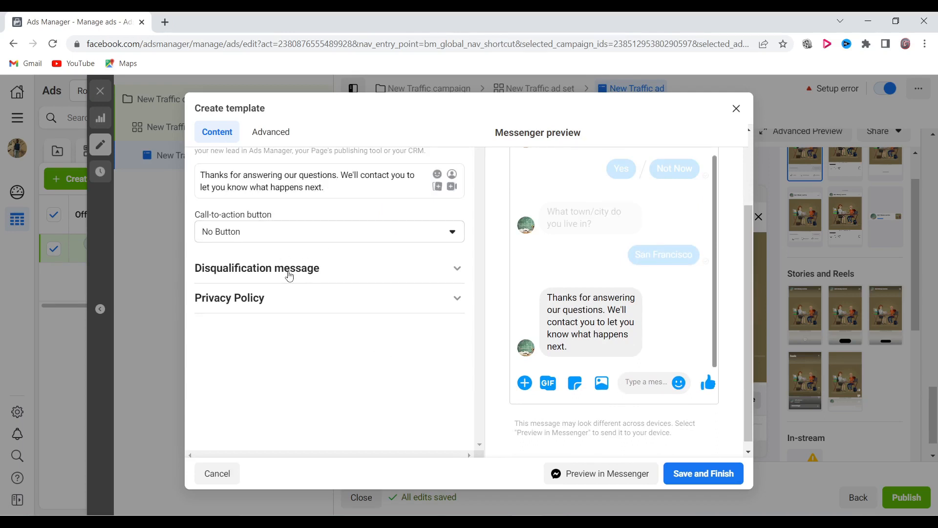
{"action": "left_click", "coordinate": [321, 279]}
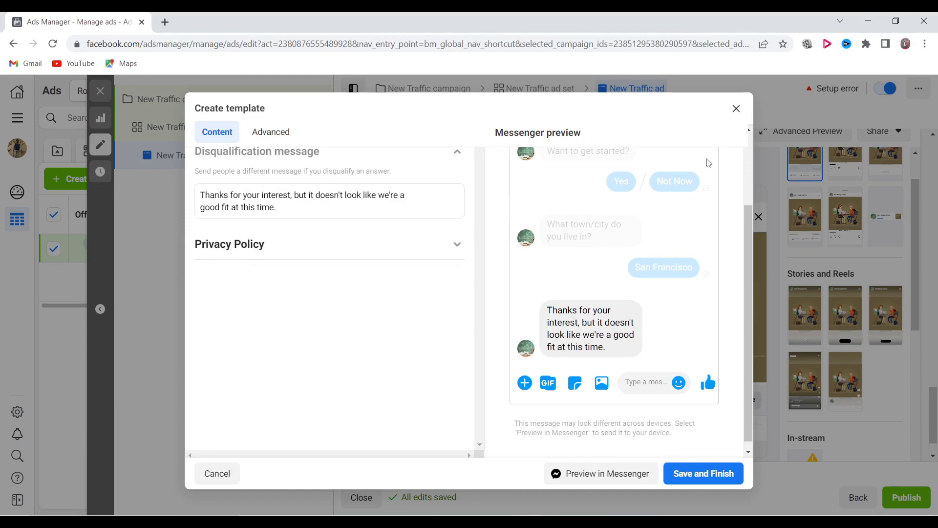
{"action": "left_click", "coordinate": [737, 109]}
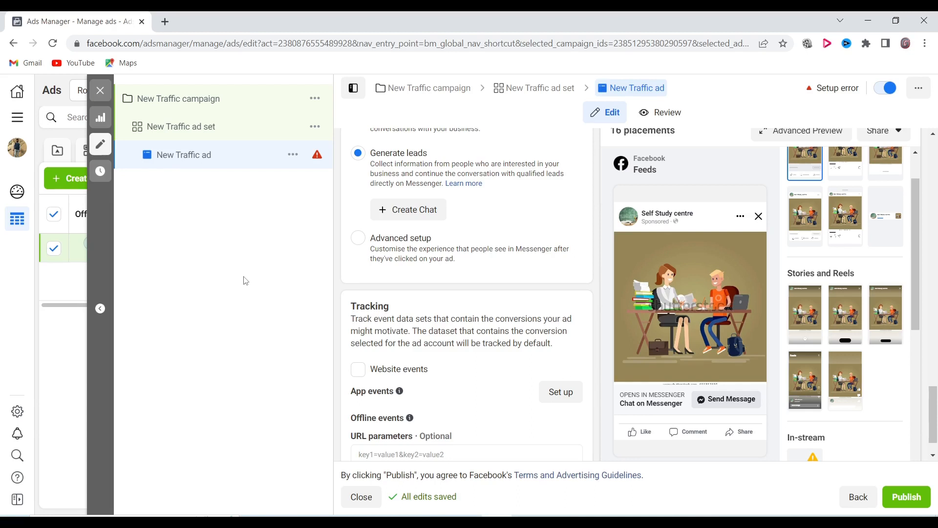
Return to the New Traffic ad set and change its traffic destination to WhatsApp.
{"action": "left_click", "coordinate": [193, 129]}
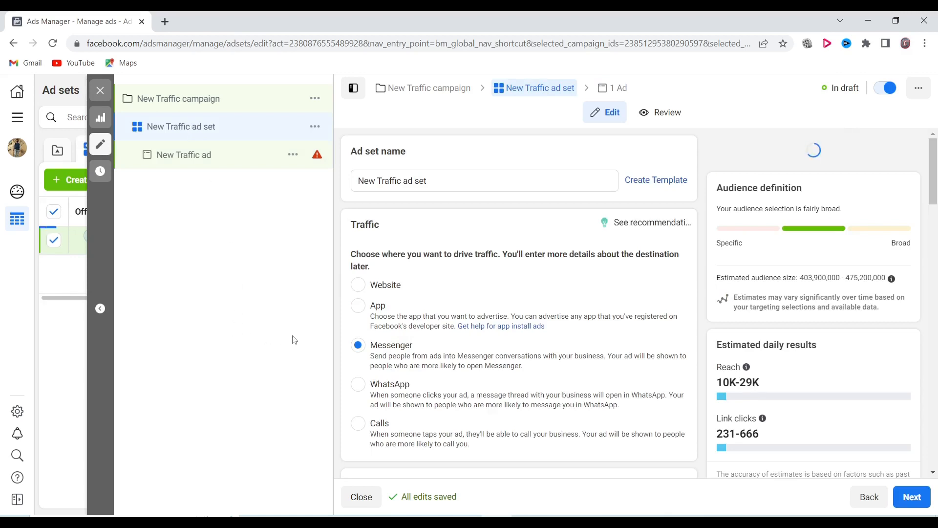
{"action": "scroll", "coordinate": [492, 392], "scroll_direction": "down", "scroll_amount": 2}
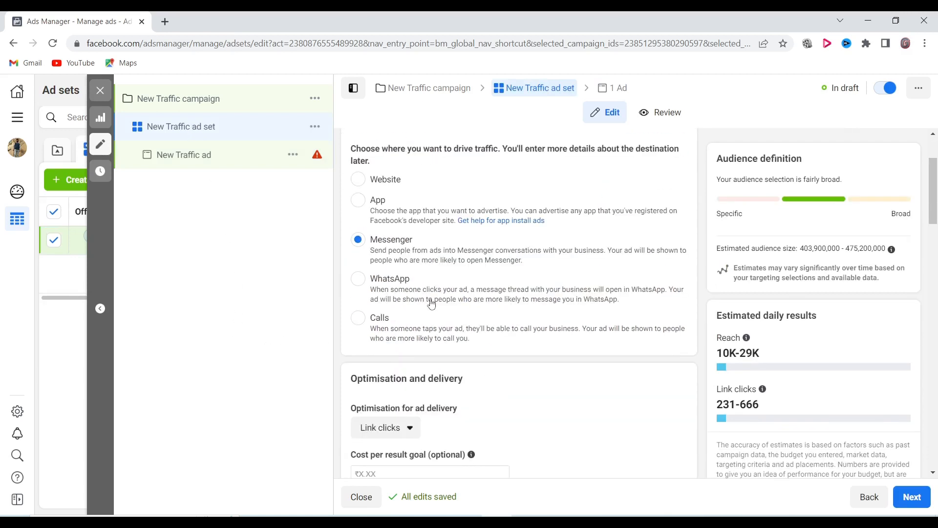
{"action": "scroll", "coordinate": [534, 374], "scroll_direction": "down", "scroll_amount": 2}
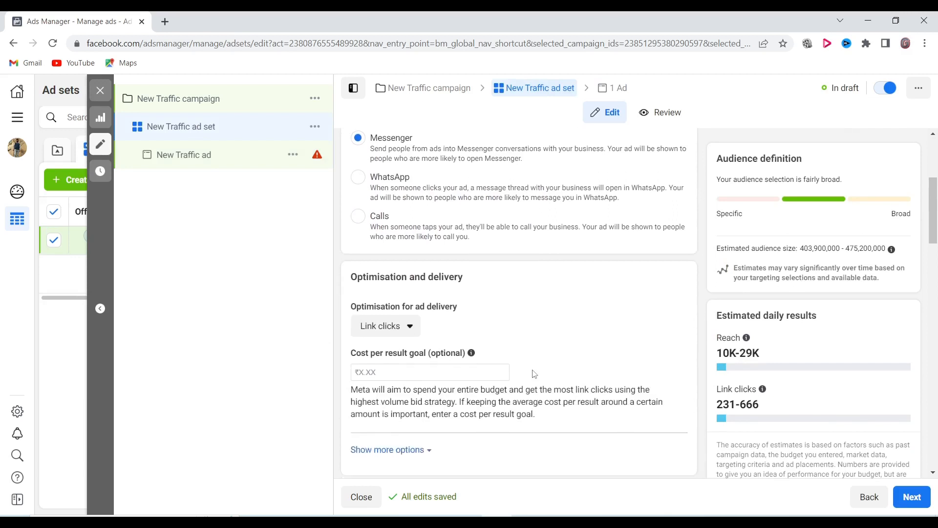
{"action": "scroll", "coordinate": [534, 374], "scroll_direction": "up", "scroll_amount": 1}
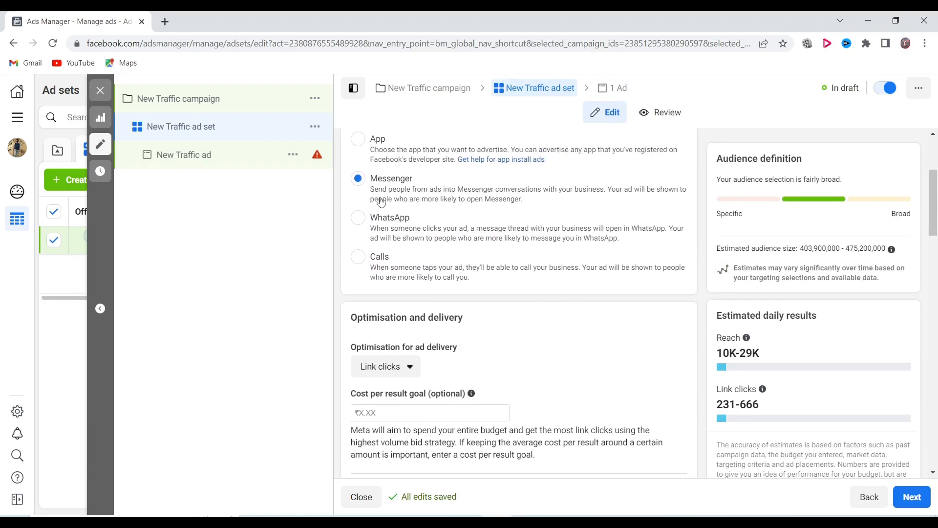
{"action": "left_click", "coordinate": [359, 220]}
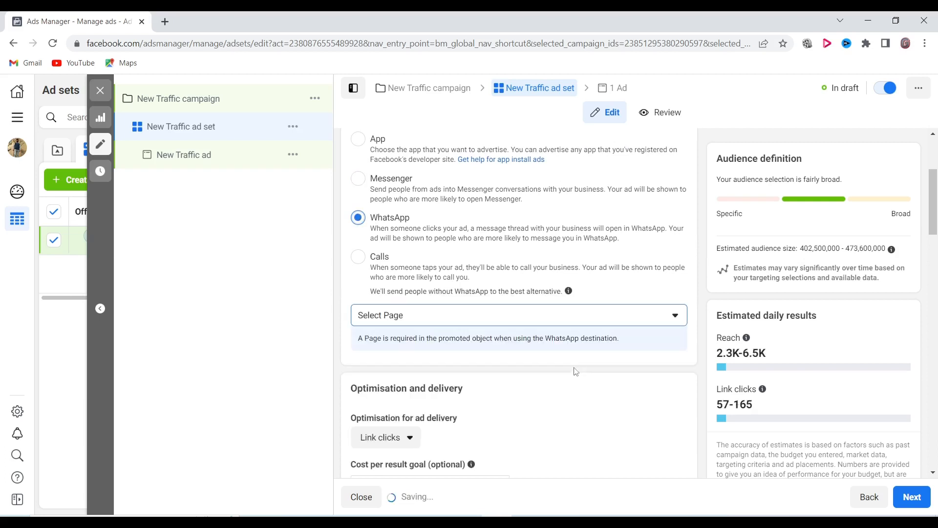
Choose the Self Study centre Page as the promoted Page for the WhatsApp destination.
{"action": "scroll", "coordinate": [575, 372], "scroll_direction": "down", "scroll_amount": 2}
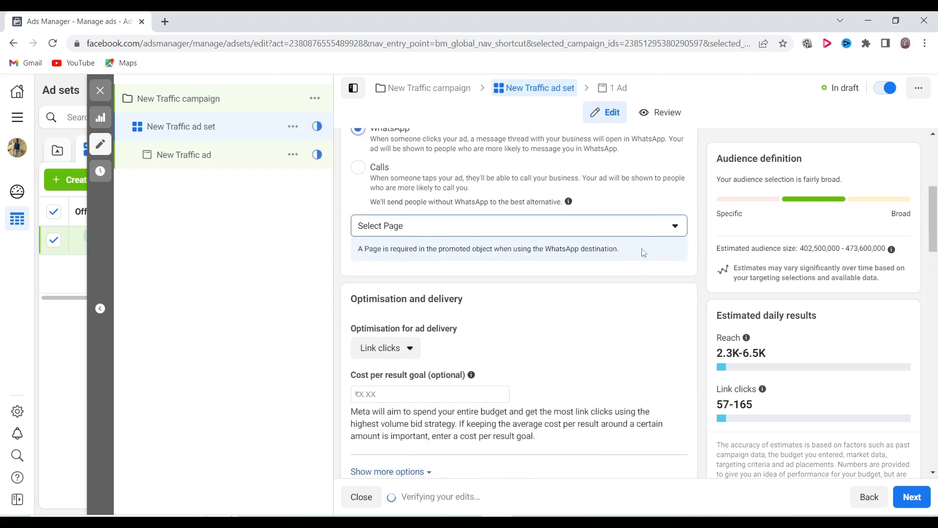
{"action": "left_click", "coordinate": [643, 229]}
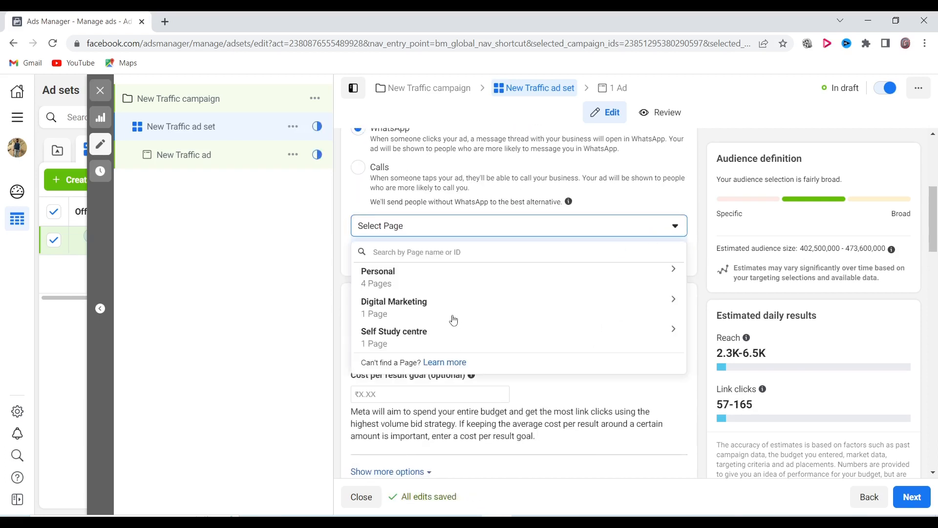
{"action": "left_click", "coordinate": [410, 335]}
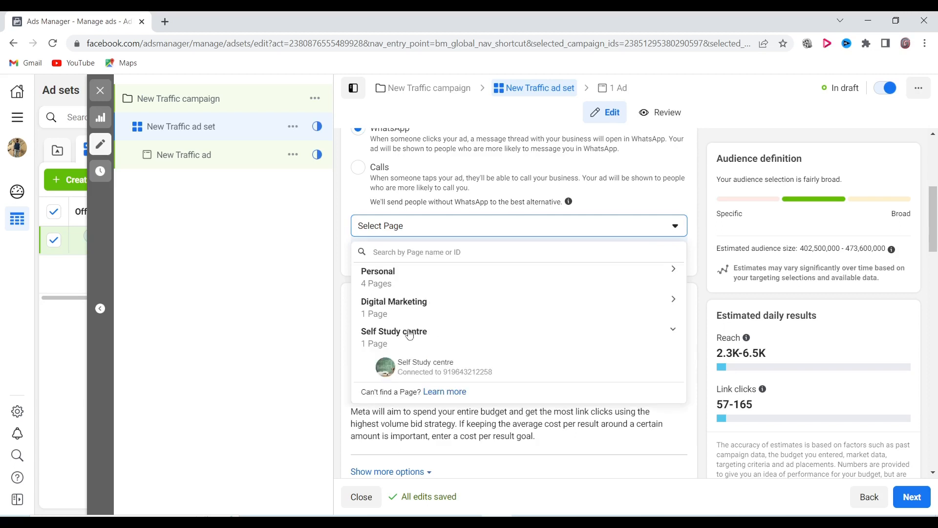
{"action": "left_click", "coordinate": [435, 373]}
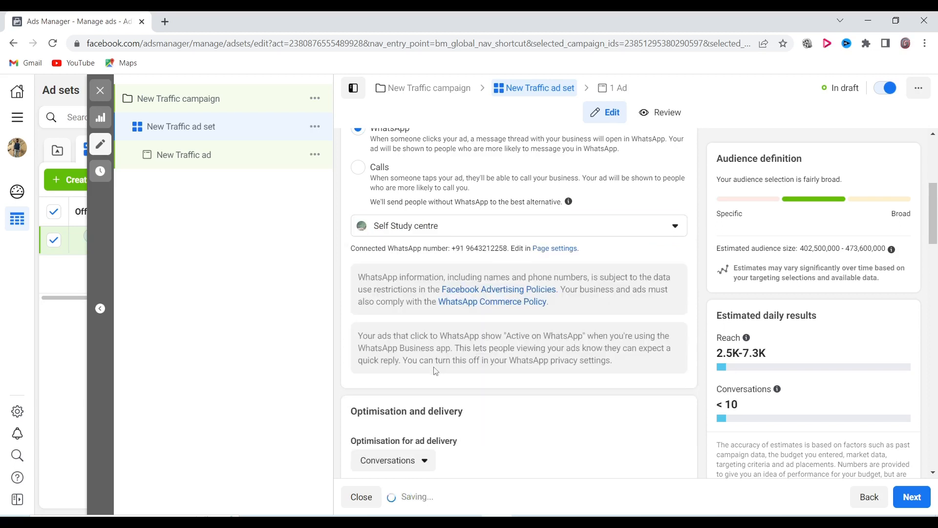
Add the existing website audience Cold audience to the ad set's Custom Audiences.
{"action": "scroll", "coordinate": [613, 424], "scroll_direction": "down", "scroll_amount": 3}
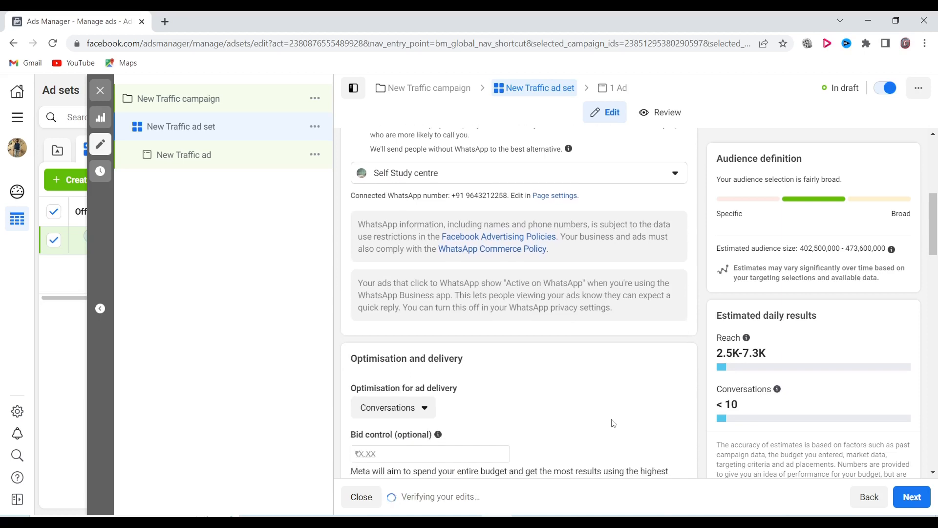
{"action": "scroll", "coordinate": [613, 424], "scroll_direction": "down", "scroll_amount": 8}
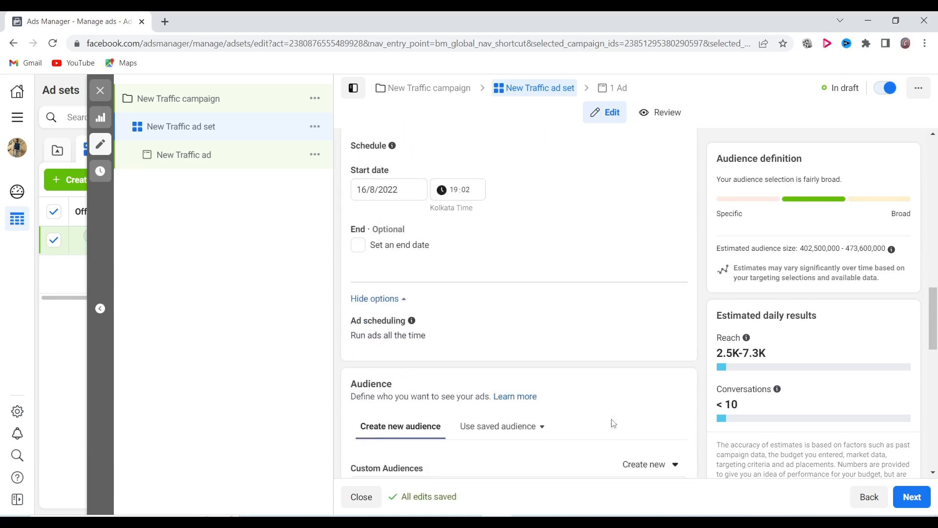
{"action": "scroll", "coordinate": [613, 423], "scroll_direction": "down", "scroll_amount": 3}
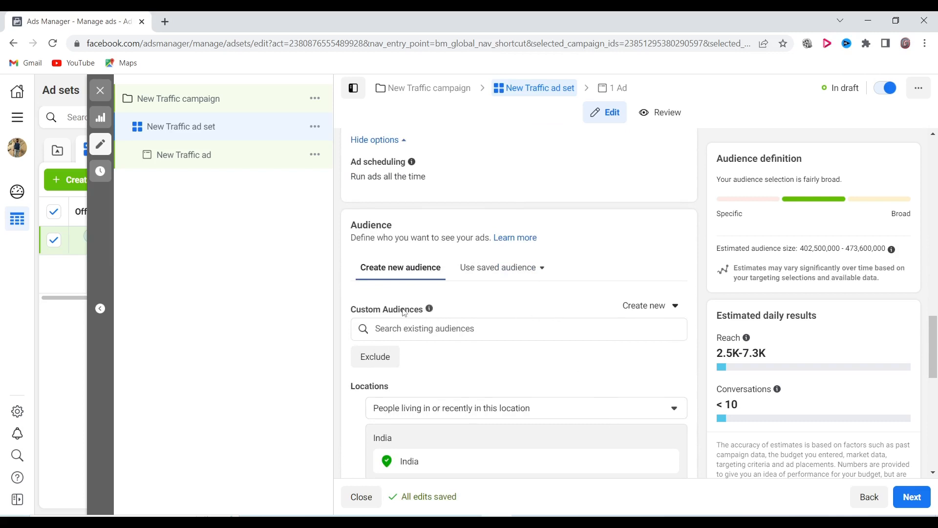
{"action": "left_click", "coordinate": [415, 331]}
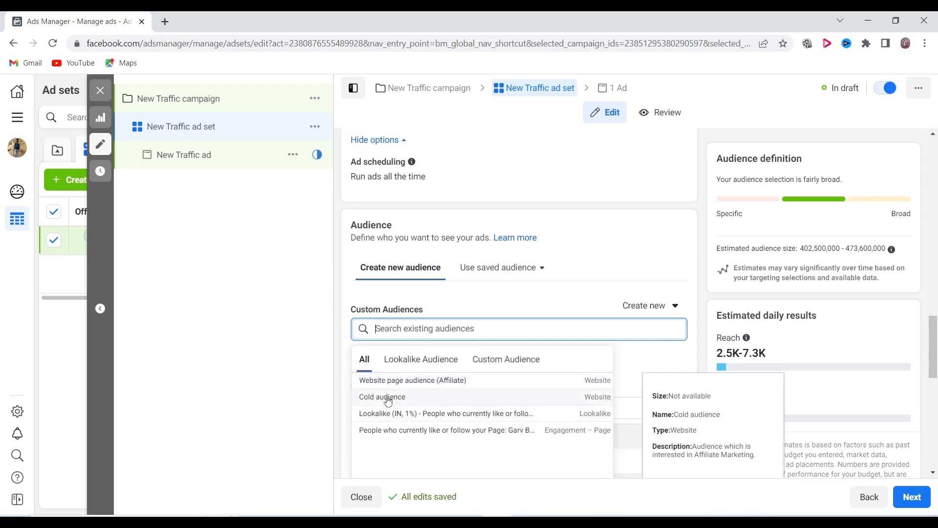
{"action": "left_click", "coordinate": [388, 398]}
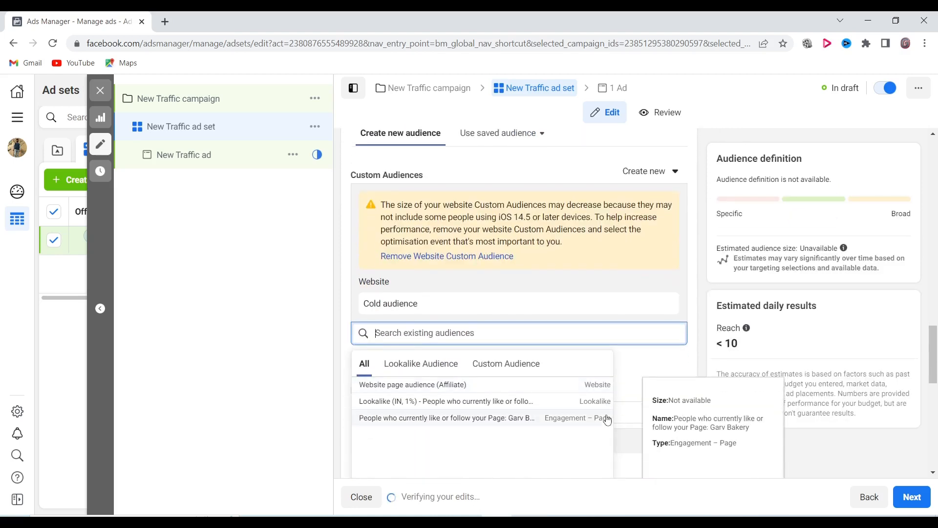
{"action": "scroll", "coordinate": [579, 320], "scroll_direction": "down", "scroll_amount": 2}
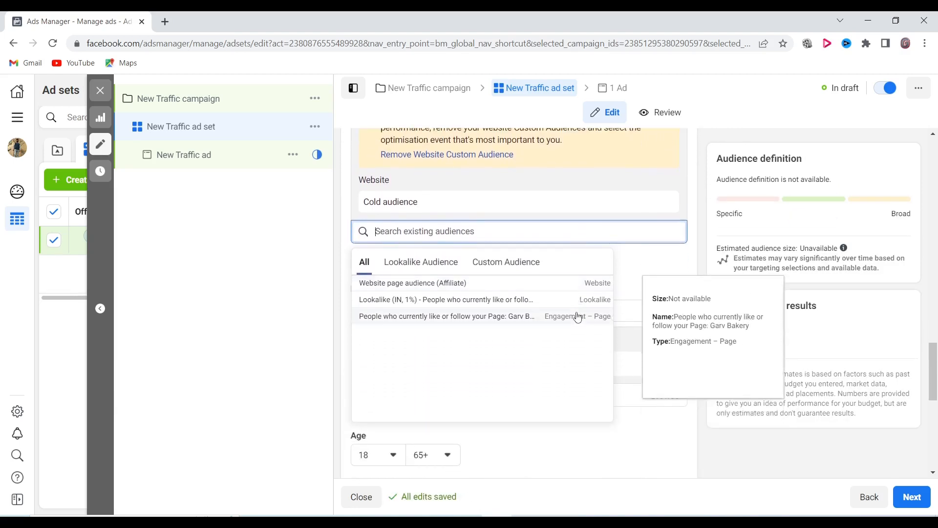
{"action": "scroll", "coordinate": [550, 426], "scroll_direction": "down", "scroll_amount": 4}
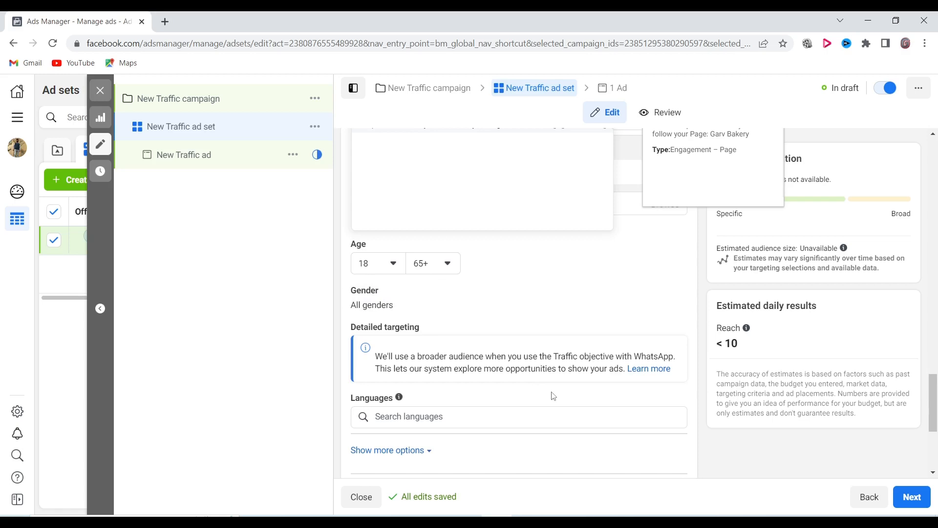
Open the New Traffic ad and select the 600 × 620 woman-teach… image from the account images as its media.
{"action": "scroll", "coordinate": [554, 396], "scroll_direction": "down", "scroll_amount": 4}
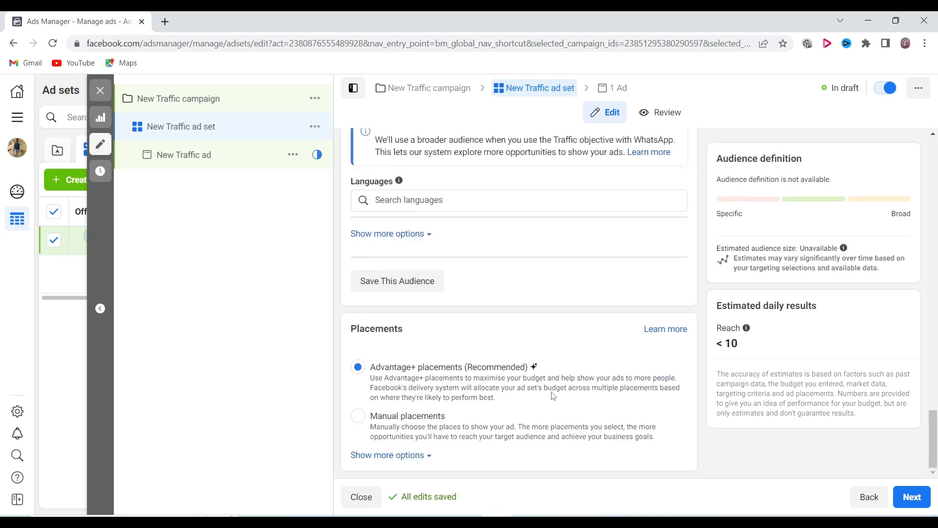
{"action": "left_click", "coordinate": [175, 160]}
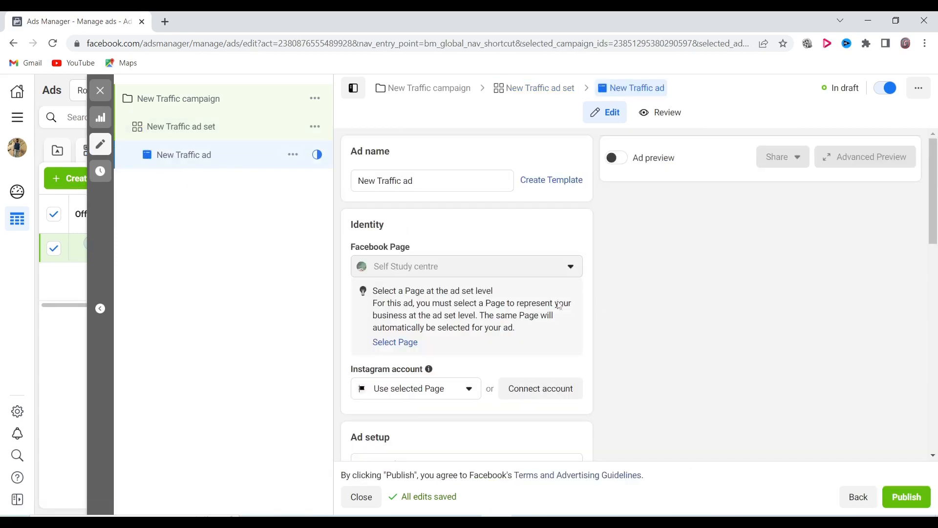
{"action": "scroll", "coordinate": [601, 310], "scroll_direction": "down", "scroll_amount": 6}
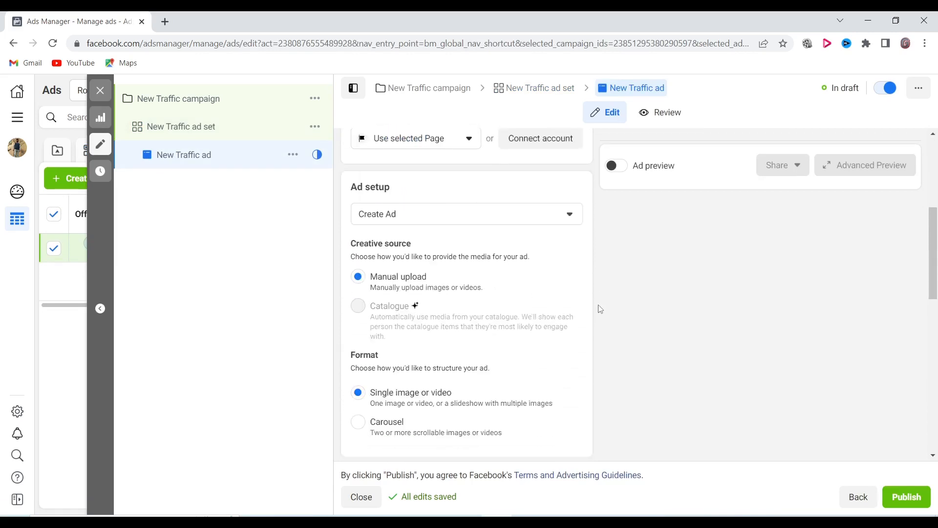
{"action": "scroll", "coordinate": [601, 309], "scroll_direction": "down", "scroll_amount": 3}
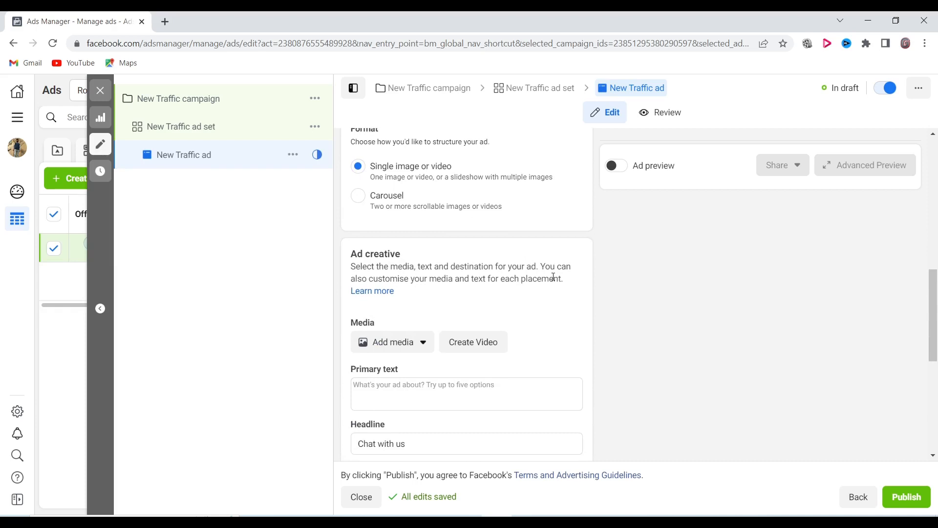
{"action": "scroll", "coordinate": [554, 276], "scroll_direction": "down", "scroll_amount": 3}
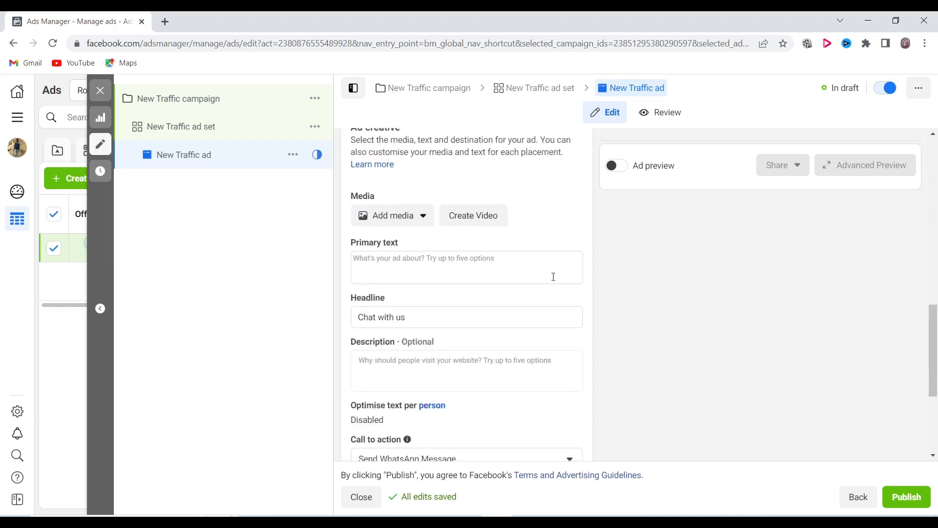
{"action": "left_click", "coordinate": [385, 211]}
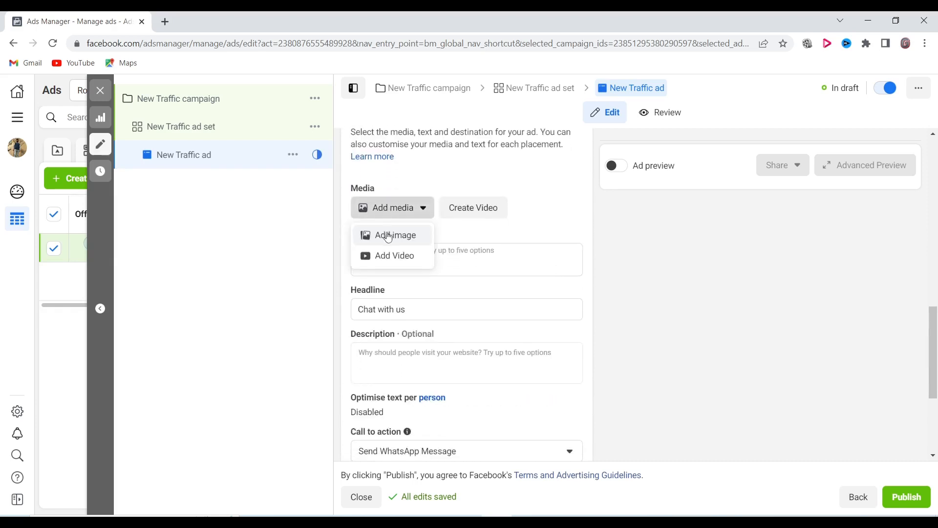
{"action": "left_click", "coordinate": [389, 236]}
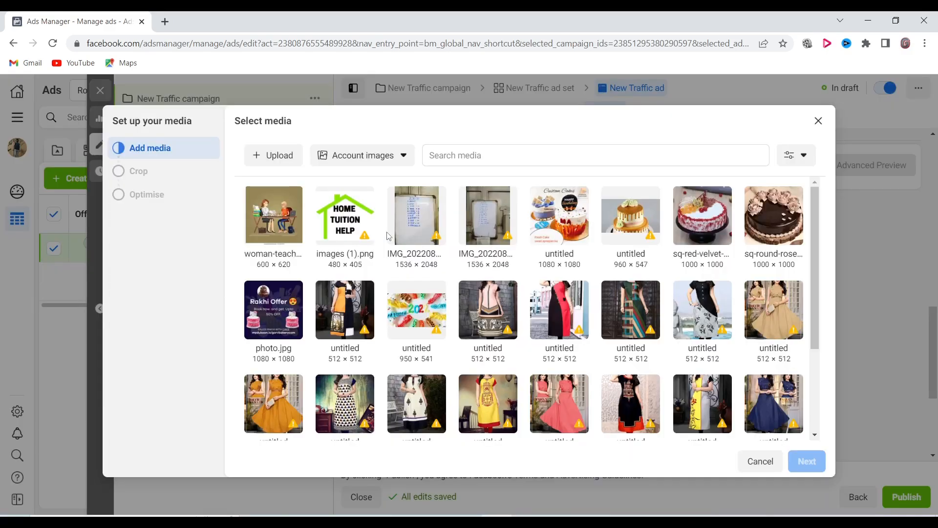
{"action": "left_click", "coordinate": [353, 223]}
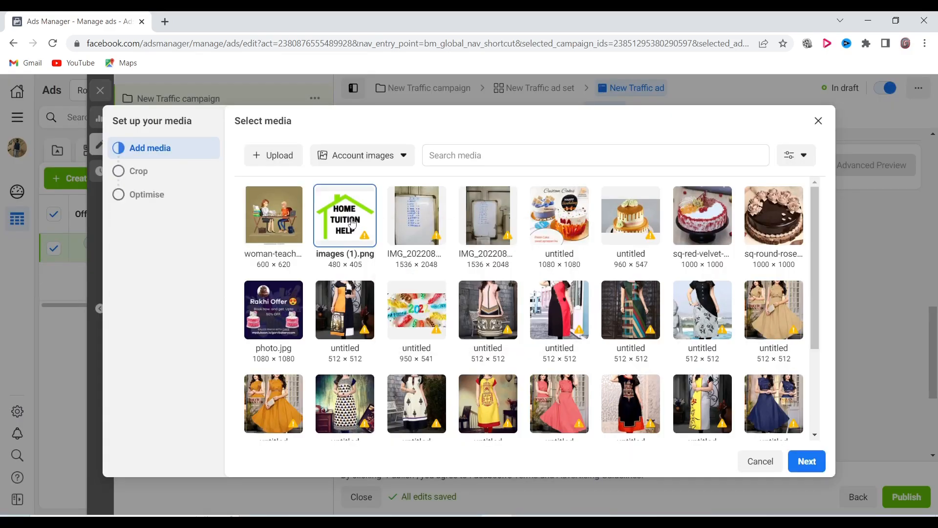
{"action": "left_click", "coordinate": [290, 221]}
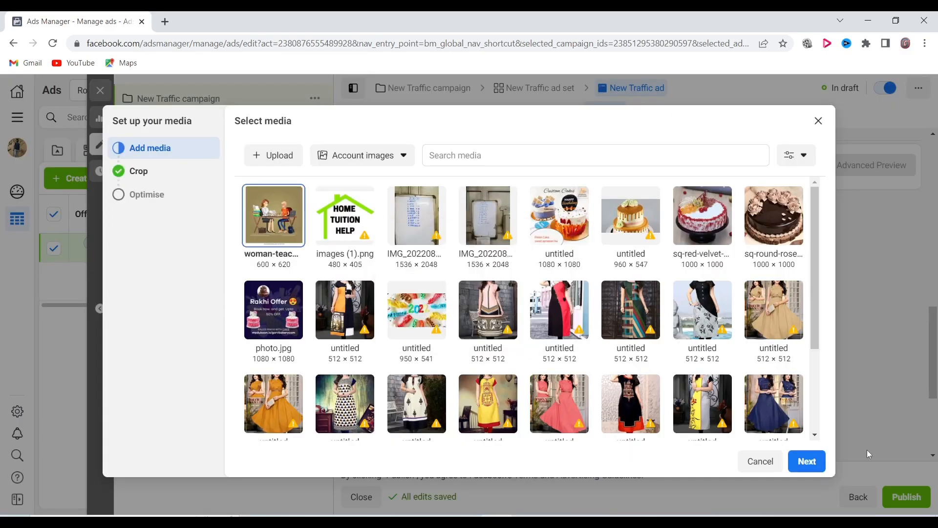
Keep the recommended crops for all placements, leave media enhancements allowed, and finish the ad image setup.
{"action": "left_click", "coordinate": [820, 467]}
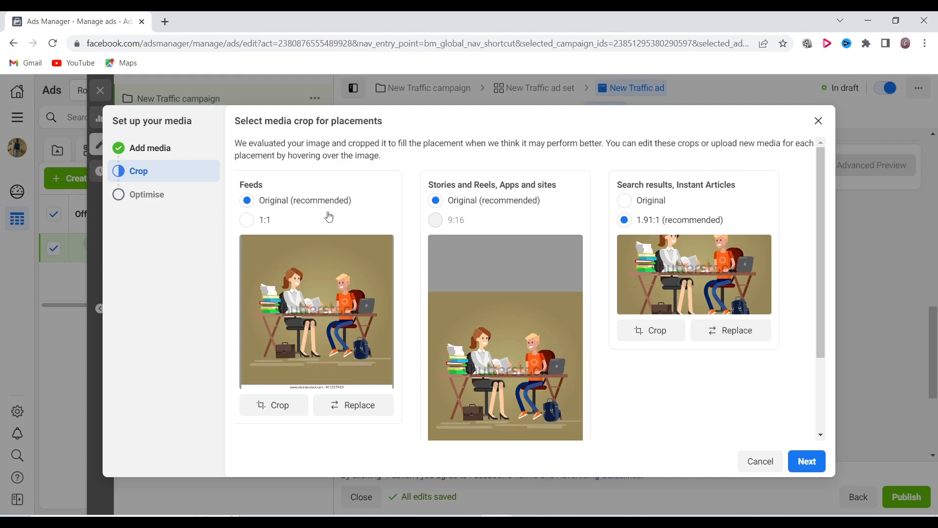
{"action": "mouse_move", "coordinate": [466, 220]}
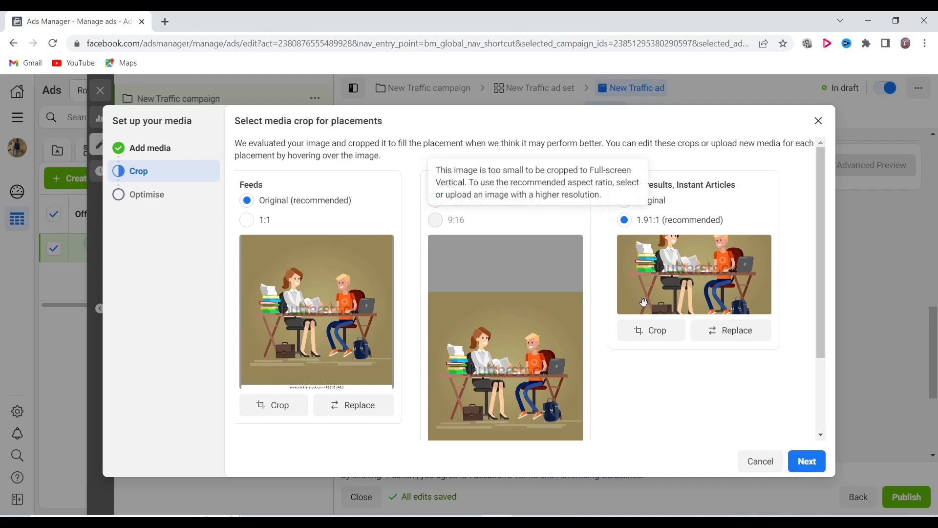
{"action": "left_click", "coordinate": [808, 461]}
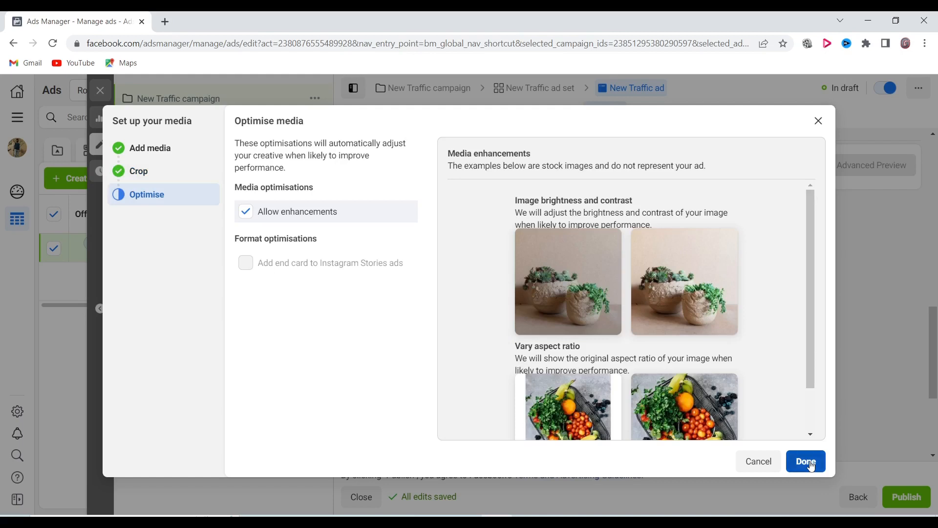
{"action": "left_click", "coordinate": [807, 461]}
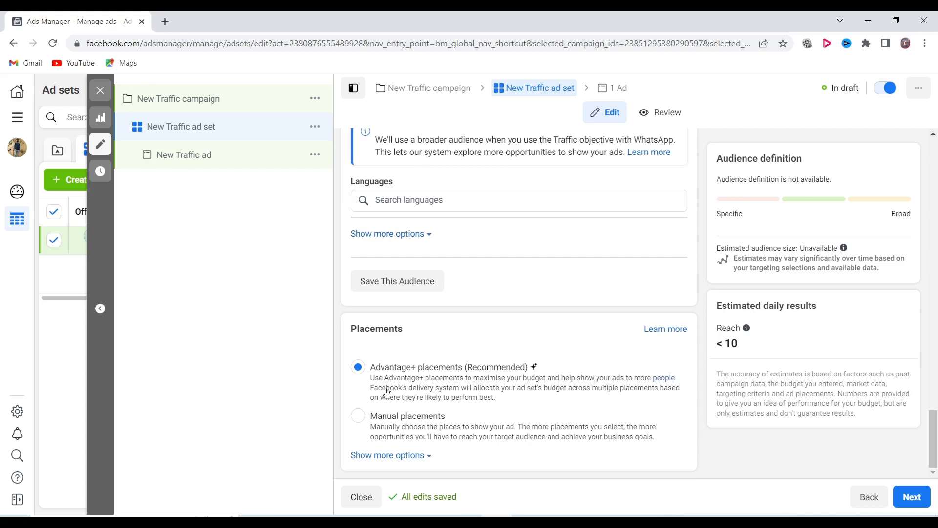
Switch the New Traffic ad set to Manual placements and deselect the Facebook platform.
{"action": "left_click", "coordinate": [359, 416]}
{"action": "scroll", "coordinate": [472, 426], "scroll_direction": "down", "scroll_amount": 6}
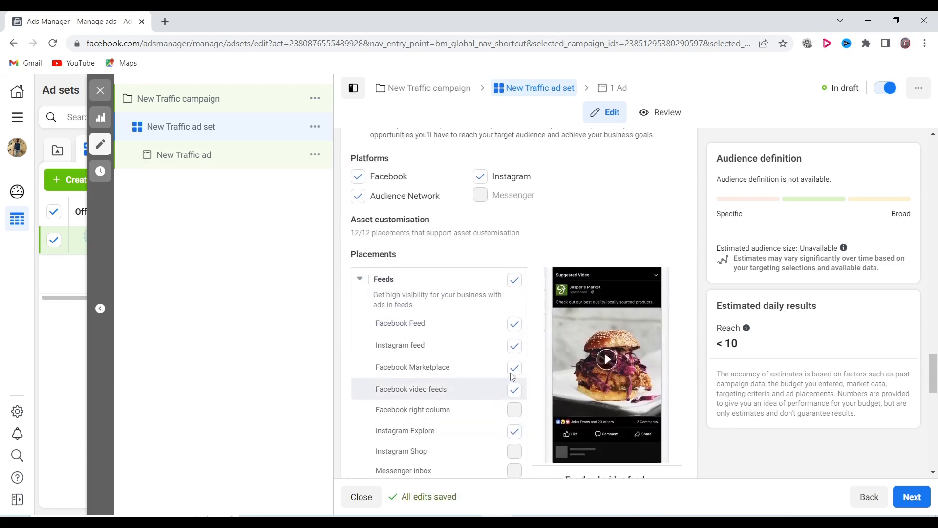
{"action": "scroll", "coordinate": [445, 248], "scroll_direction": "up", "scroll_amount": 2}
{"action": "scroll", "coordinate": [424, 211], "scroll_direction": "up", "scroll_amount": 1}
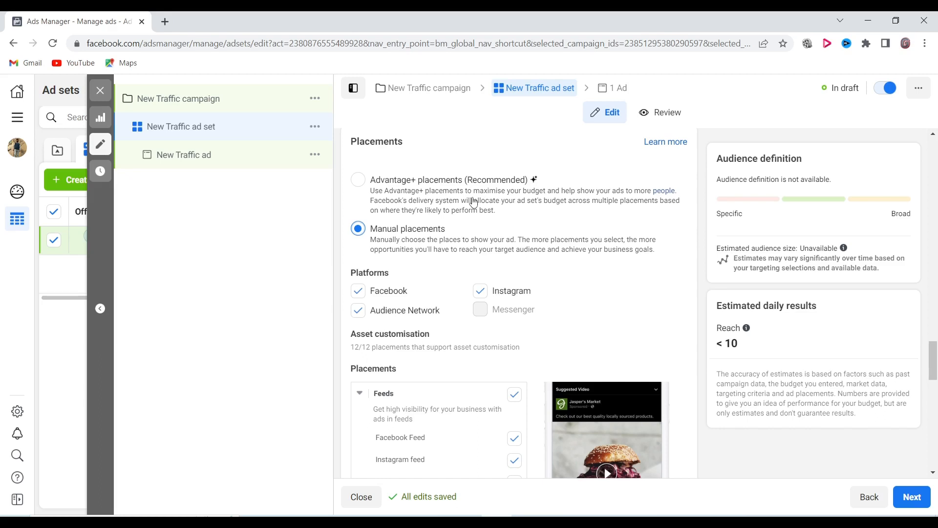
{"action": "scroll", "coordinate": [473, 202], "scroll_direction": "down", "scroll_amount": 1}
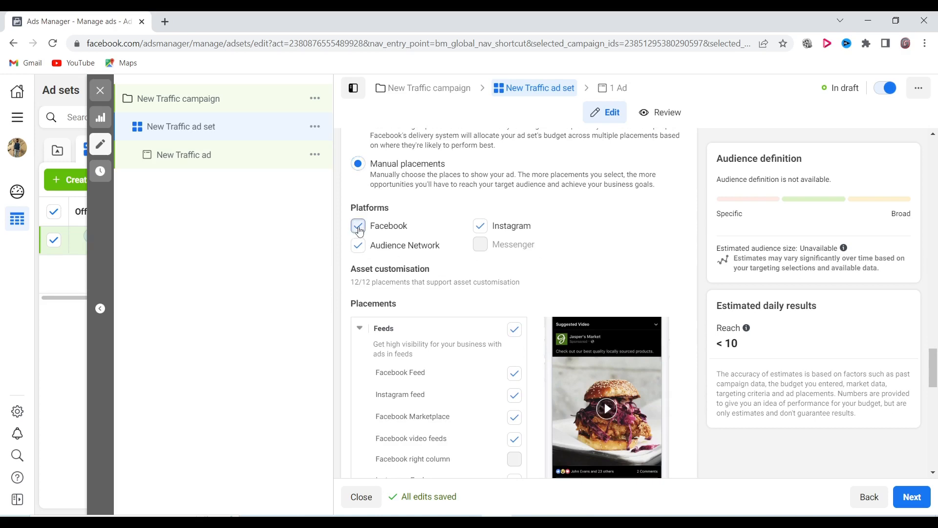
{"action": "left_click", "coordinate": [358, 227]}
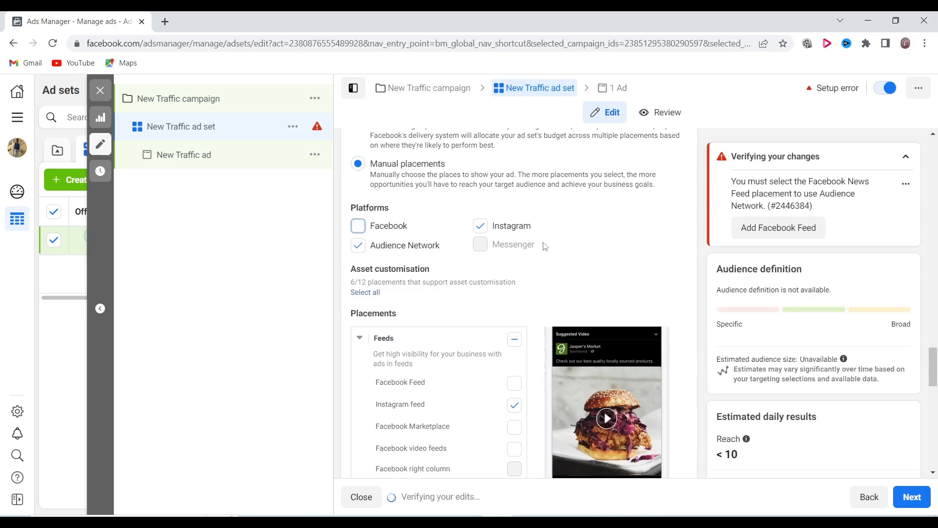
Examine which individual placements are selected, from Feeds and Stories and Reels through to Apps and sites.
{"action": "scroll", "coordinate": [571, 258], "scroll_direction": "down", "scroll_amount": 3}
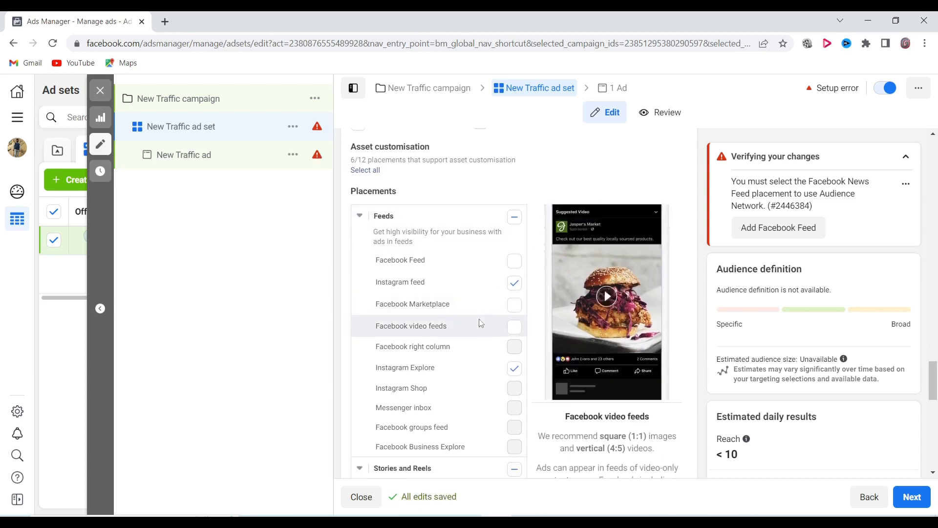
{"action": "scroll", "coordinate": [481, 323], "scroll_direction": "down", "scroll_amount": 1}
{"action": "scroll", "coordinate": [481, 323], "scroll_direction": "down", "scroll_amount": 2}
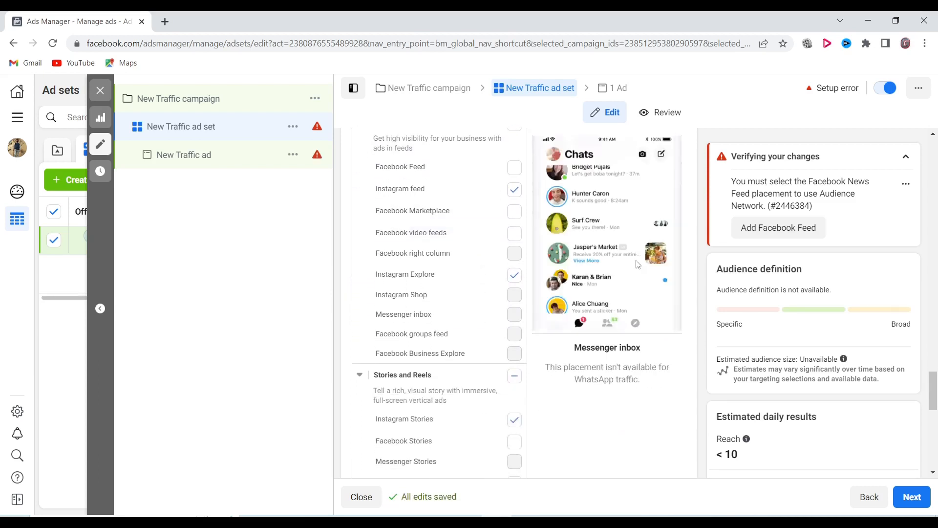
{"action": "scroll", "coordinate": [638, 264], "scroll_direction": "up", "scroll_amount": 3}
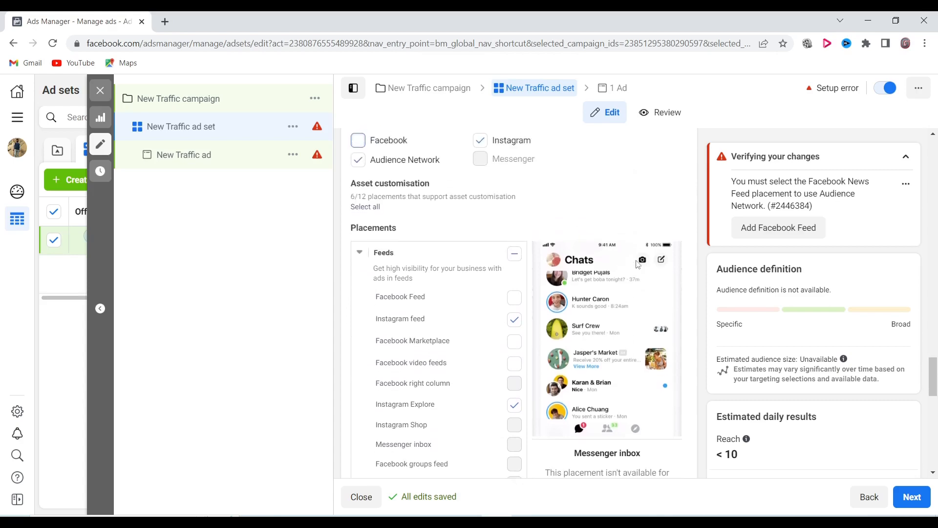
{"action": "scroll", "coordinate": [638, 265], "scroll_direction": "up", "scroll_amount": 1}
{"action": "scroll", "coordinate": [638, 264], "scroll_direction": "down", "scroll_amount": 8}
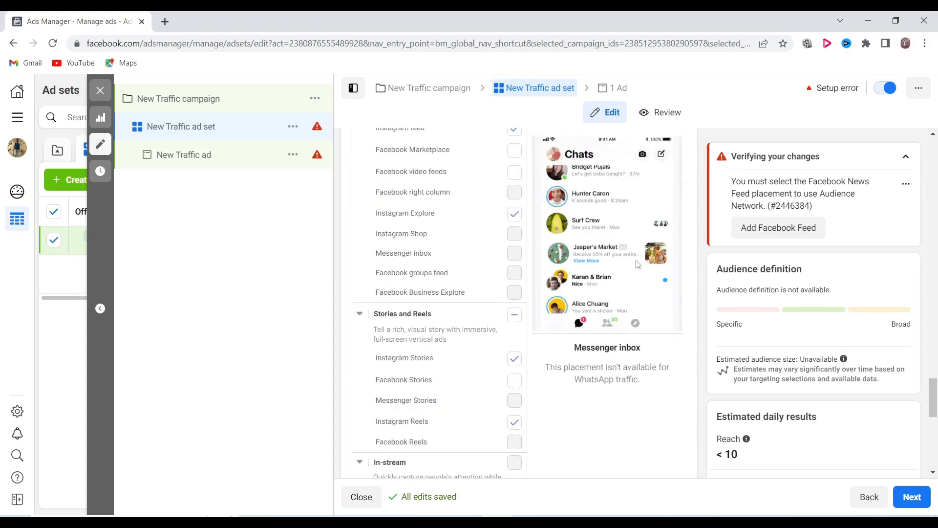
{"action": "scroll", "coordinate": [638, 265], "scroll_direction": "down", "scroll_amount": 2}
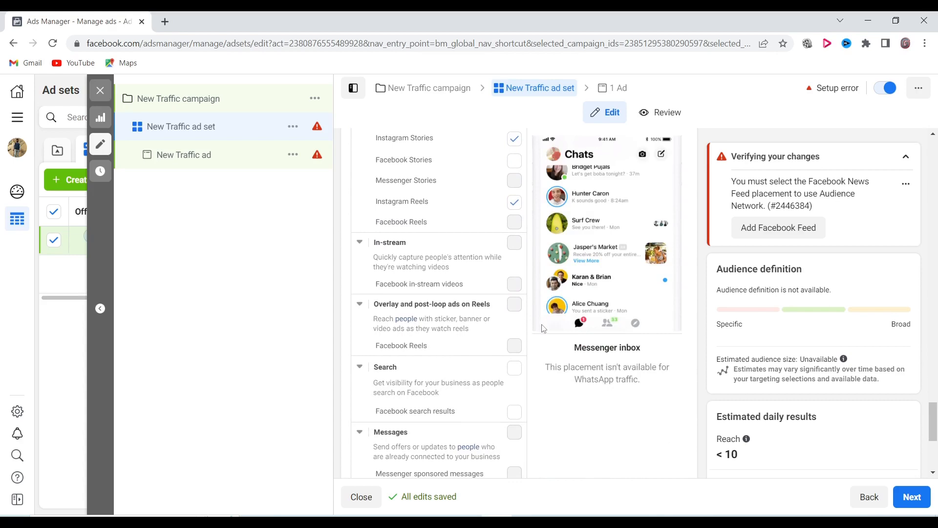
{"action": "scroll", "coordinate": [453, 365], "scroll_direction": "down", "scroll_amount": 3}
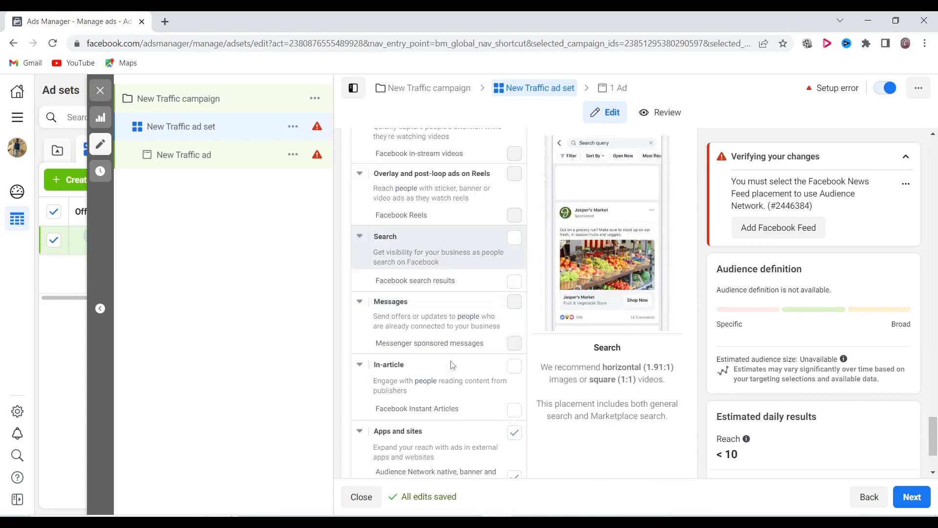
{"action": "scroll", "coordinate": [453, 365], "scroll_direction": "down", "scroll_amount": 2}
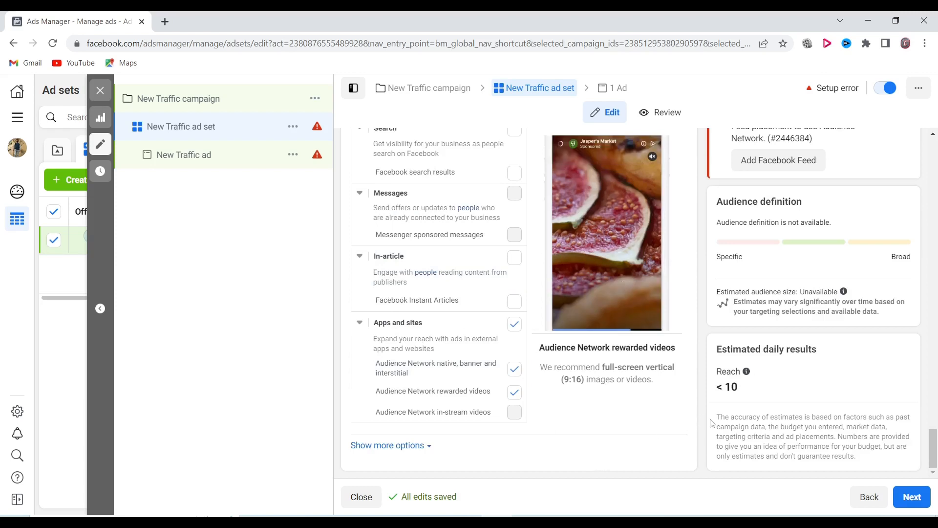
Go to the New Traffic ad and review its setup, creative, call to action, tracking options and placement previews.
{"action": "left_click", "coordinate": [912, 507]}
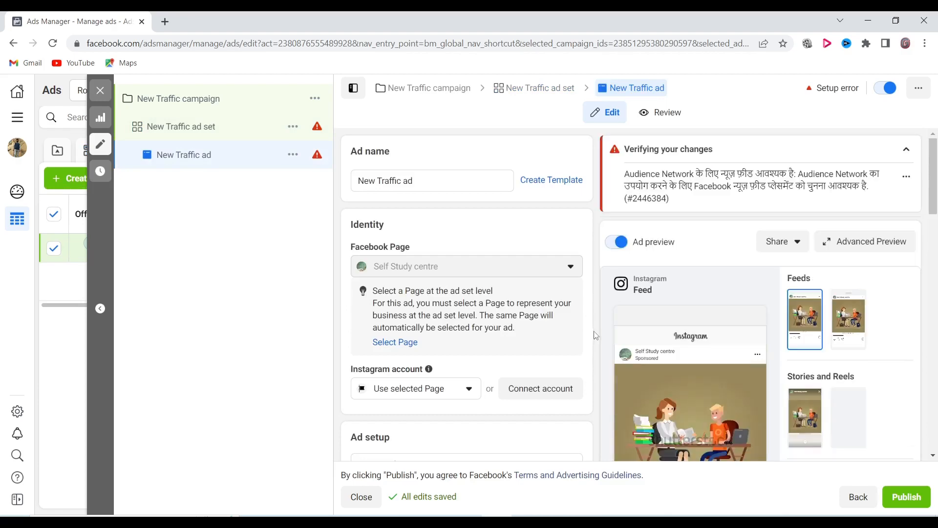
{"action": "scroll", "coordinate": [660, 343], "scroll_direction": "down", "scroll_amount": 5}
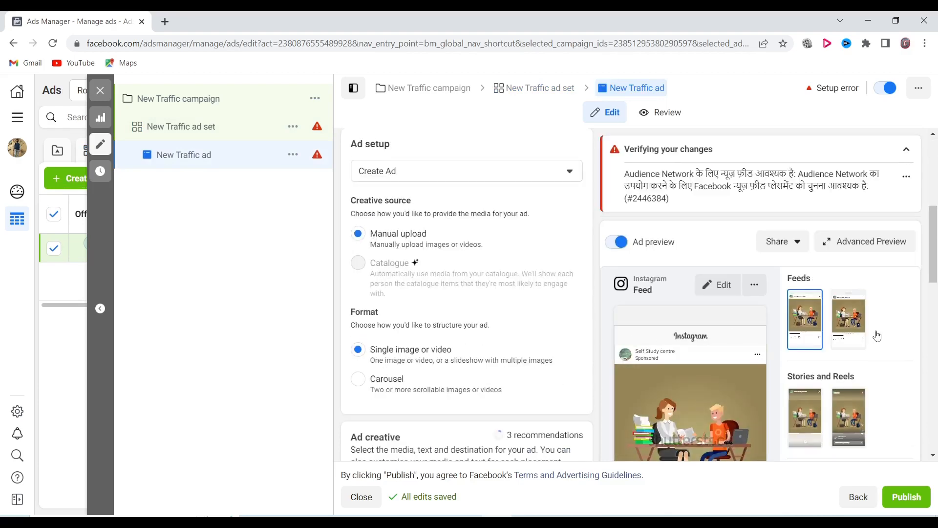
{"action": "left_click_drag", "start_coordinate": [933, 282], "coordinate": [935, 454]}
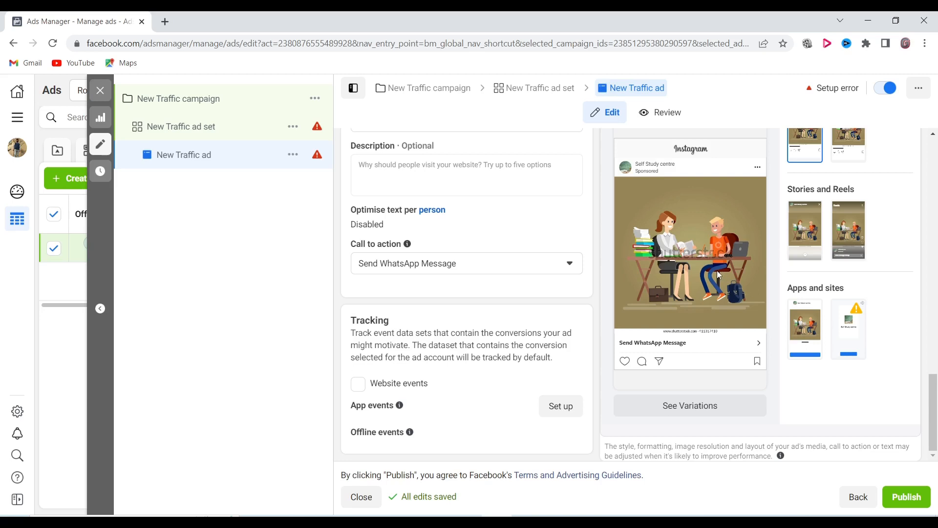
{"action": "scroll", "coordinate": [876, 313], "scroll_direction": "up", "scroll_amount": 2}
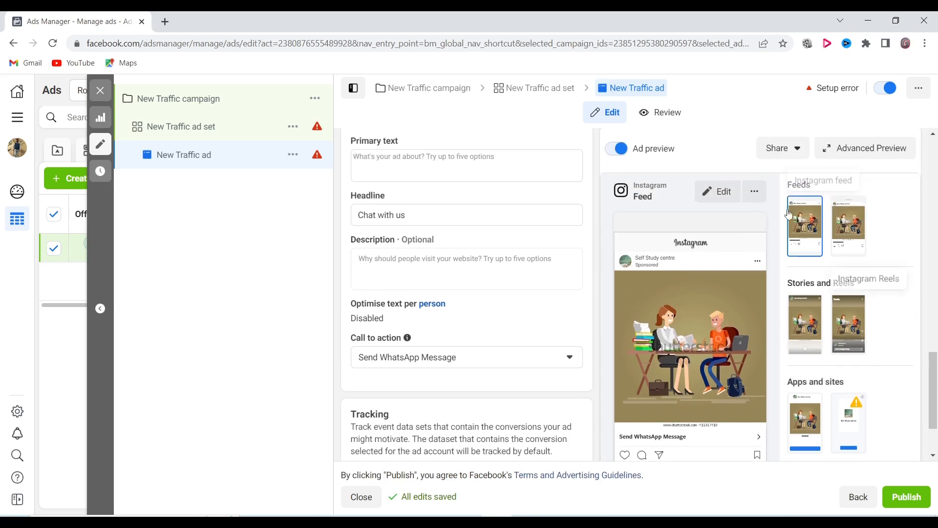
{"action": "scroll", "coordinate": [875, 309], "scroll_direction": "down", "scroll_amount": 2}
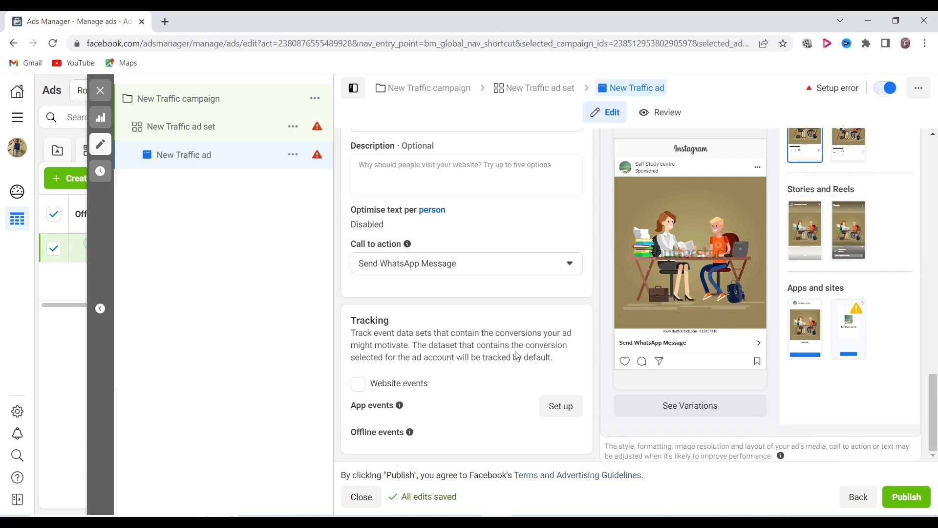
{"action": "scroll", "coordinate": [517, 355], "scroll_direction": "up", "scroll_amount": 8}
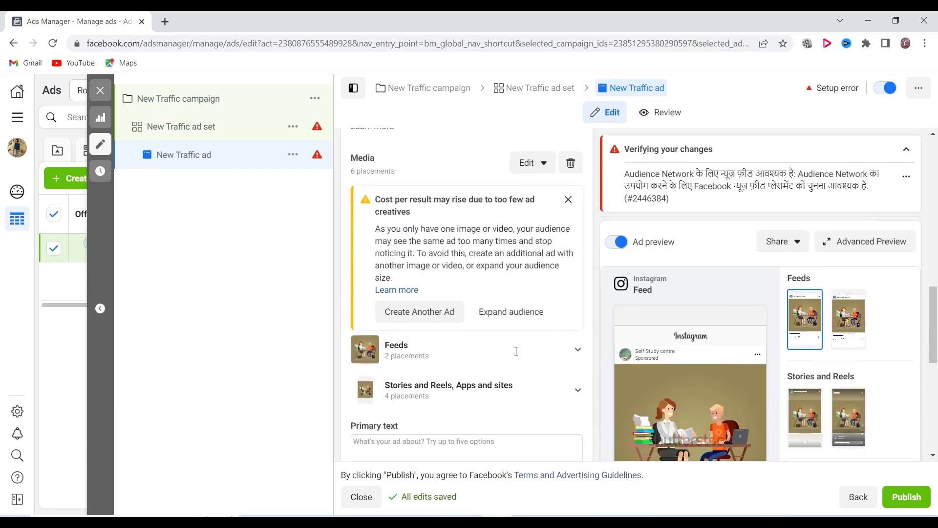
{"action": "scroll", "coordinate": [517, 355], "scroll_direction": "up", "scroll_amount": 5}
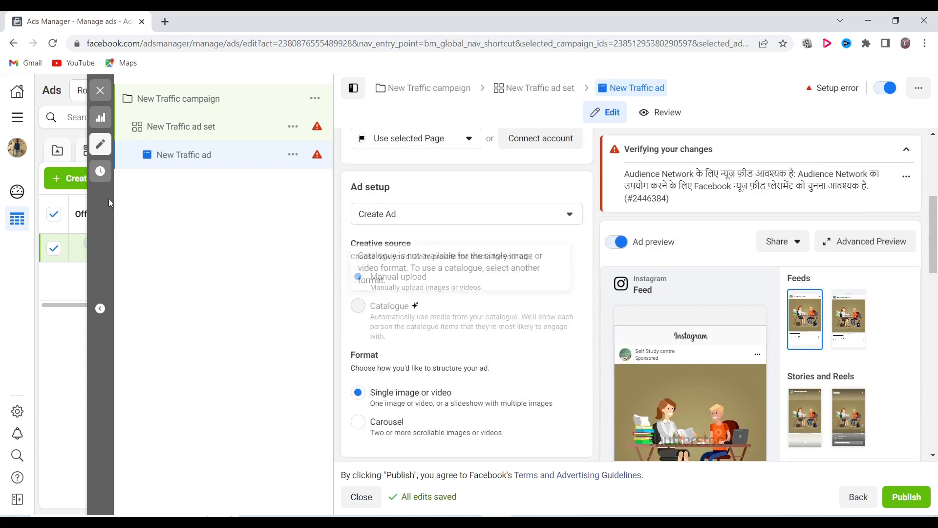
Return to the New Traffic ad set and review its WhatsApp destination and its optimisation and delivery settings.
{"action": "left_click", "coordinate": [199, 128]}
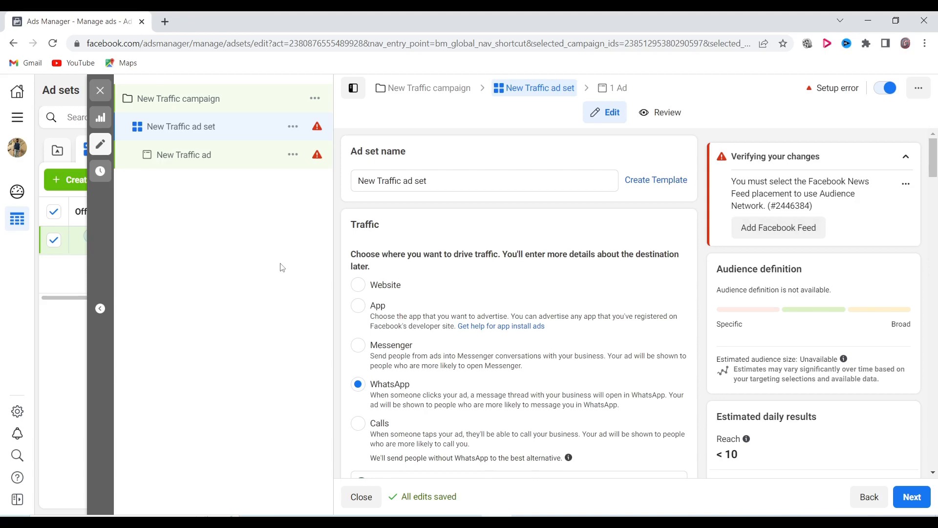
{"action": "scroll", "coordinate": [466, 283], "scroll_direction": "down", "scroll_amount": 3}
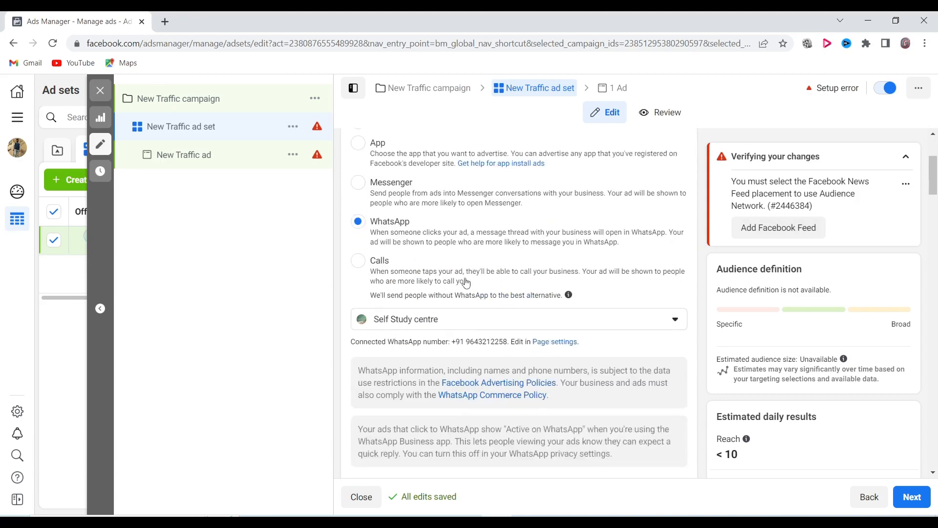
{"action": "scroll", "coordinate": [466, 283], "scroll_direction": "down", "scroll_amount": 3}
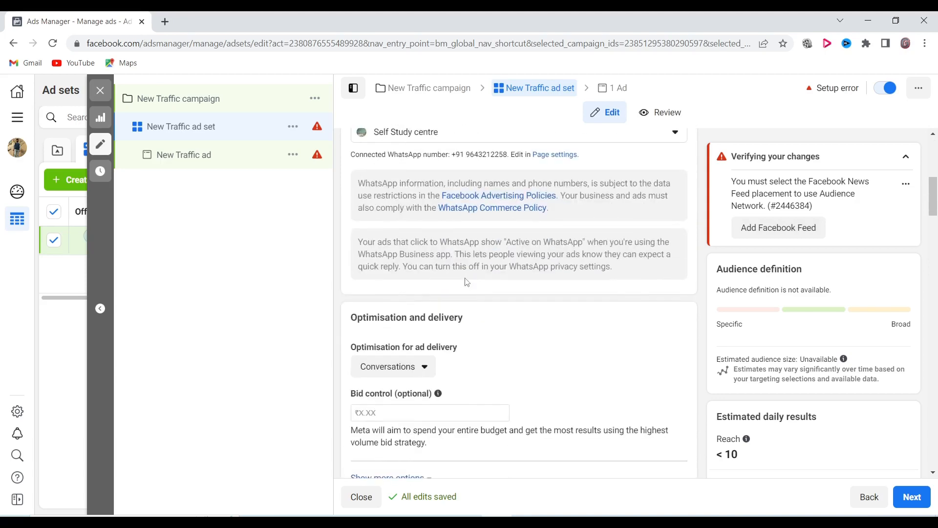